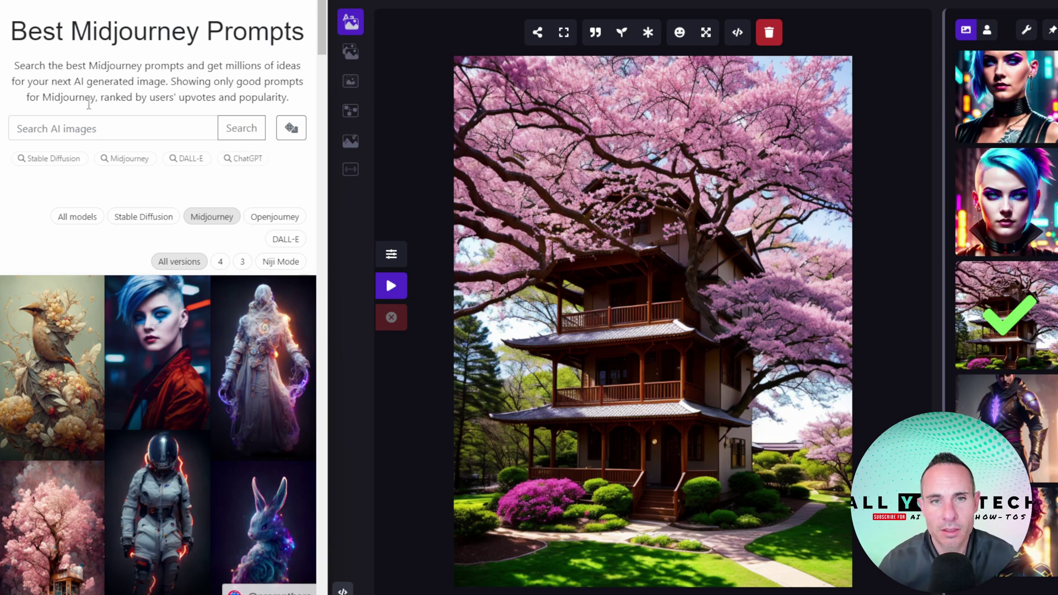
Step: Generate a batch of images from the beautiful pale cyberpunk female prompt with its existing negative prompt
scroll(216, 314, "down", 5)
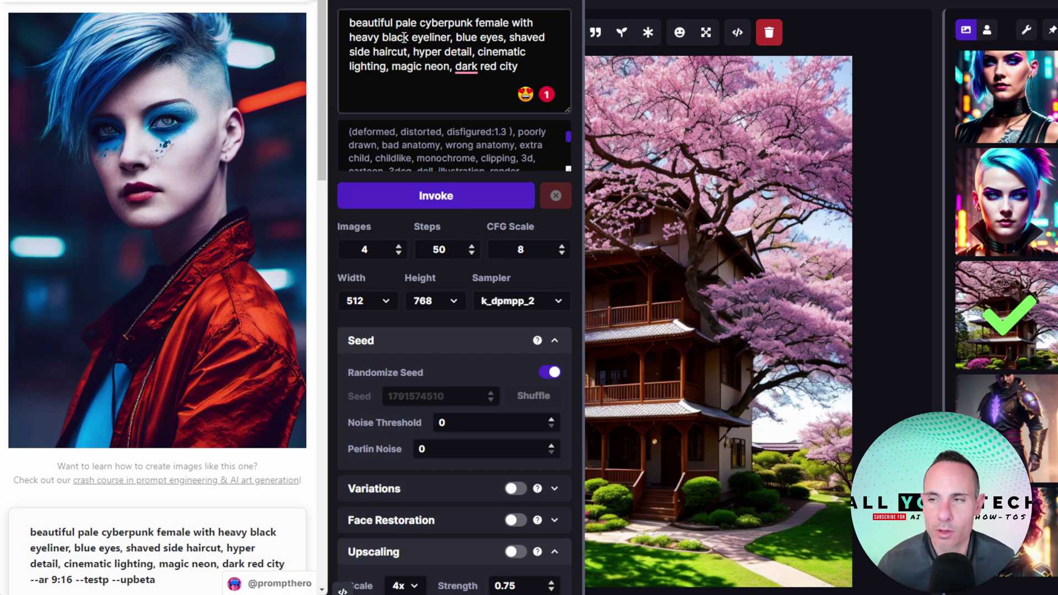
left_click_drag(350, 132, 548, 132)
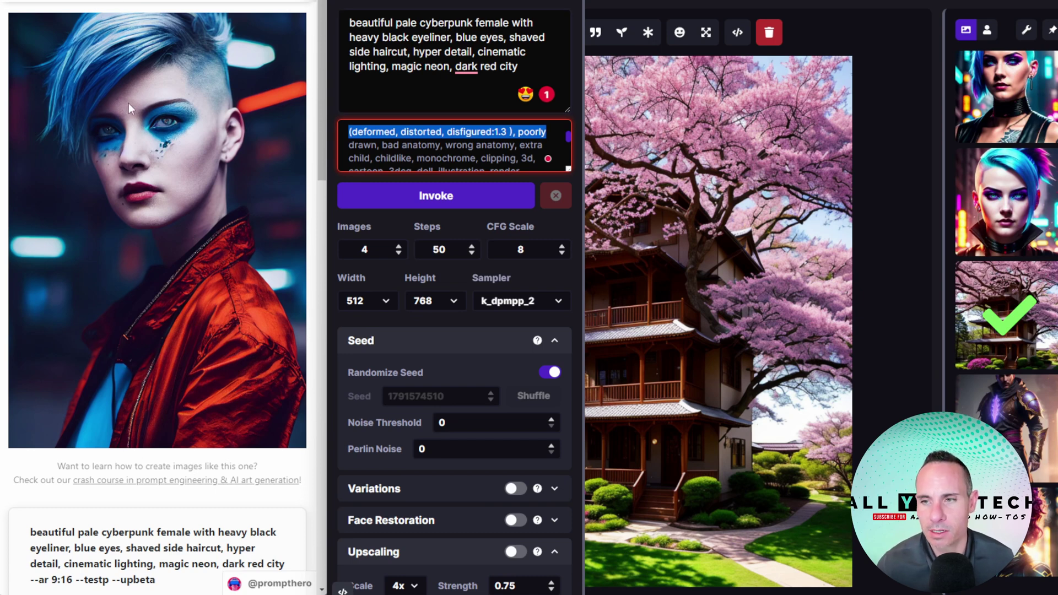
left_click(433, 198)
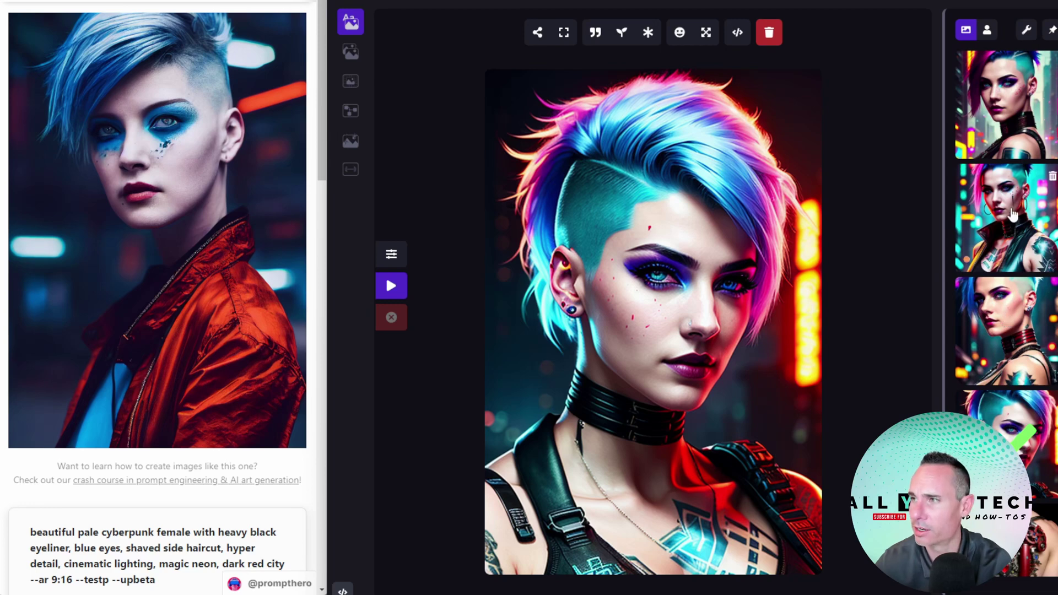
Step: View the newly generated cyberpunk portraits one by one to compare them with the reference image
left_click(1018, 353)
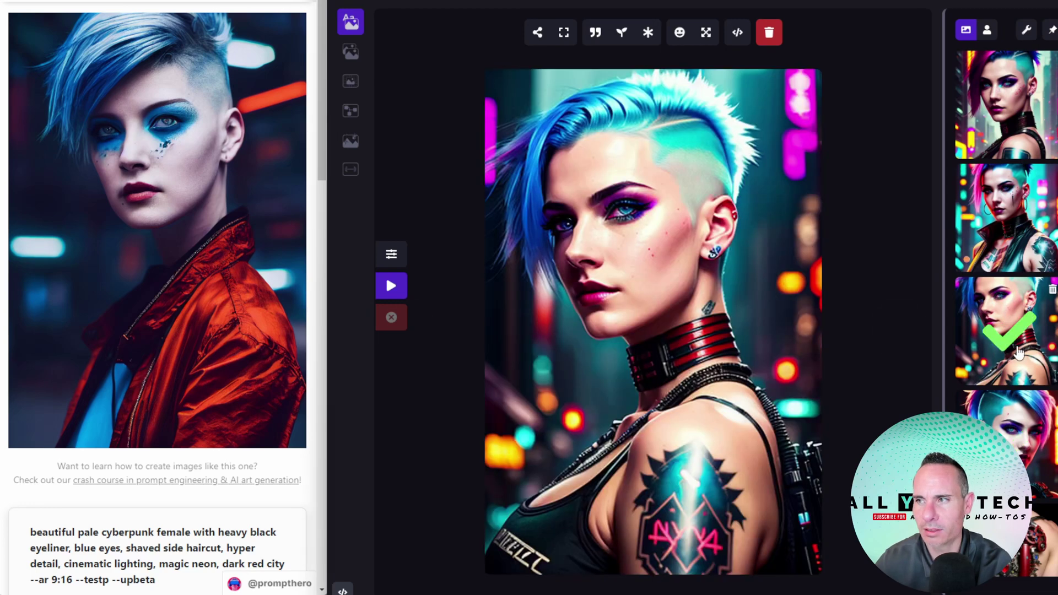
left_click(1011, 220)
left_click(1003, 101)
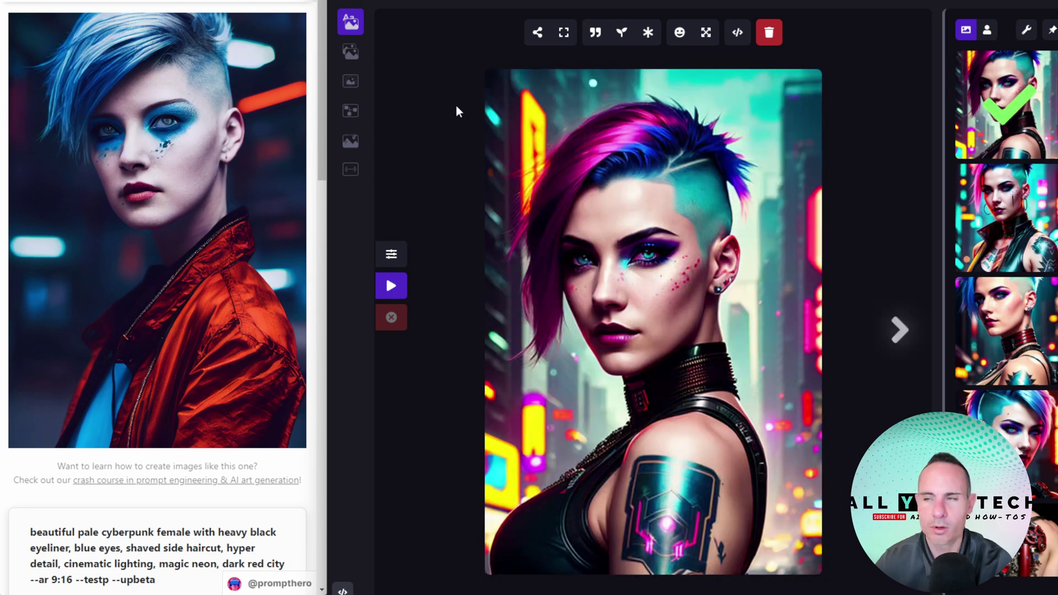
Step: Add "modelshoot style" at the start of the cyberpunk female prompt
left_click(391, 254)
left_click(391, 26)
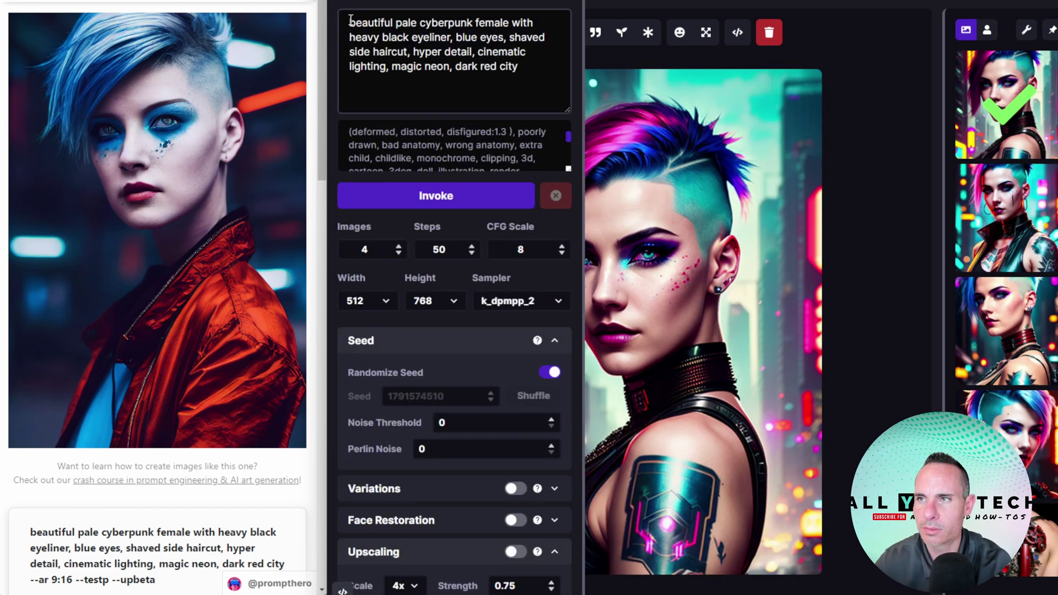
type("modelshoot")
type("style")
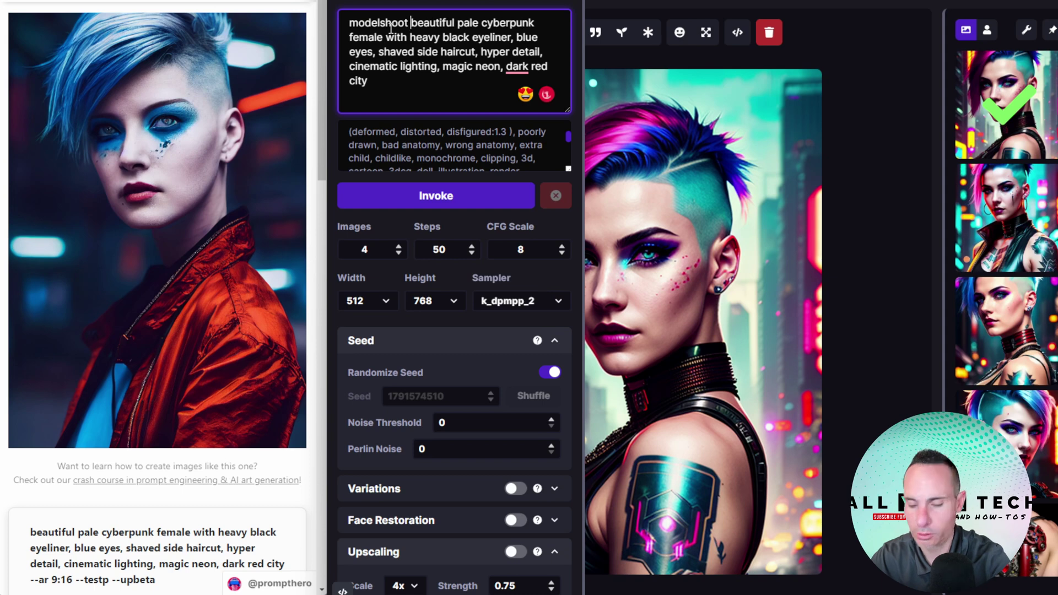
Step: Generate 1 image from the modelshoot style prompt and compare it with the earlier cyberpunk portraits
left_click(400, 253)
left_click(400, 252)
left_click(401, 252)
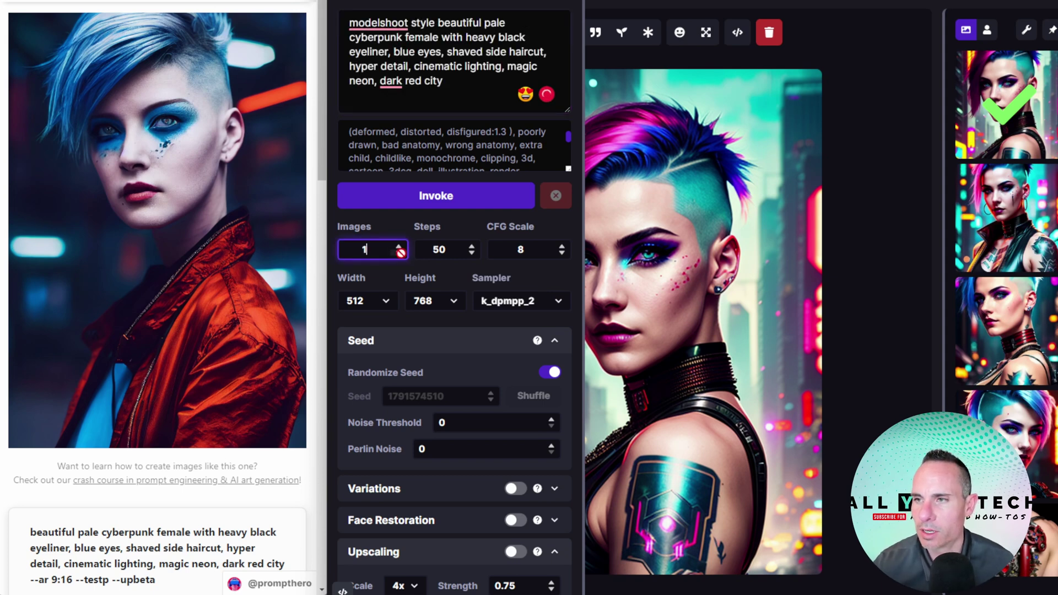
left_click(439, 198)
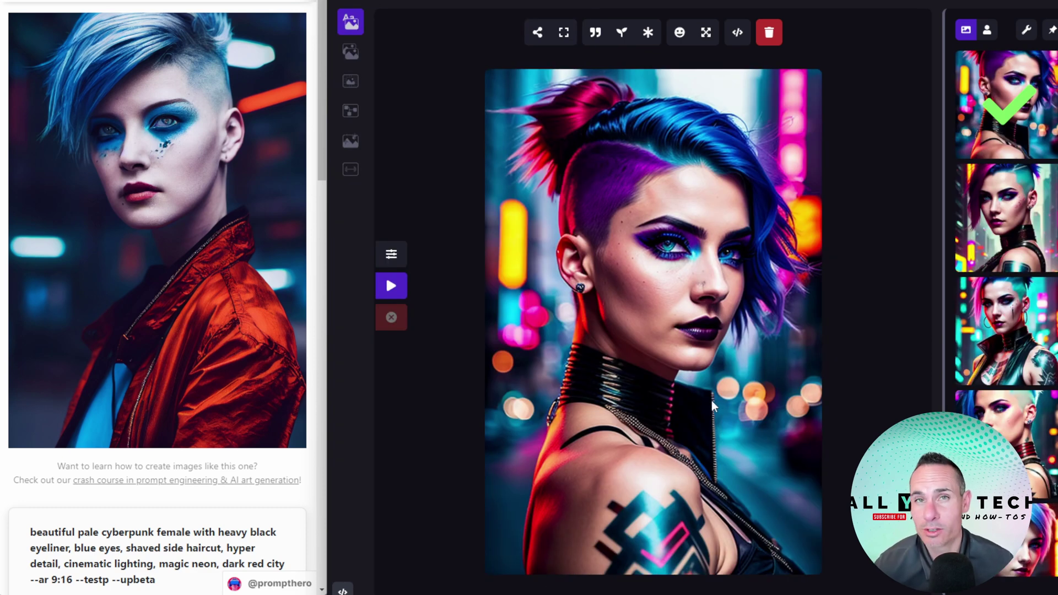
left_click(1013, 234)
left_click(1023, 339)
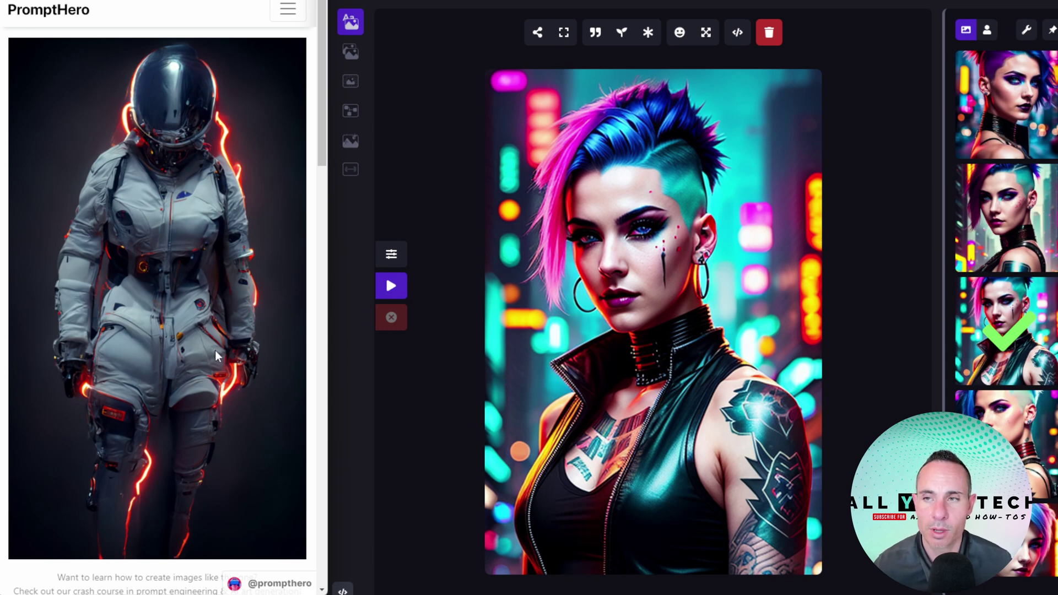
Step: Copy the reference space suit prompt through "detail 8k", leaving out the --ar 9:16 parameter
scroll(215, 349, "down", 3)
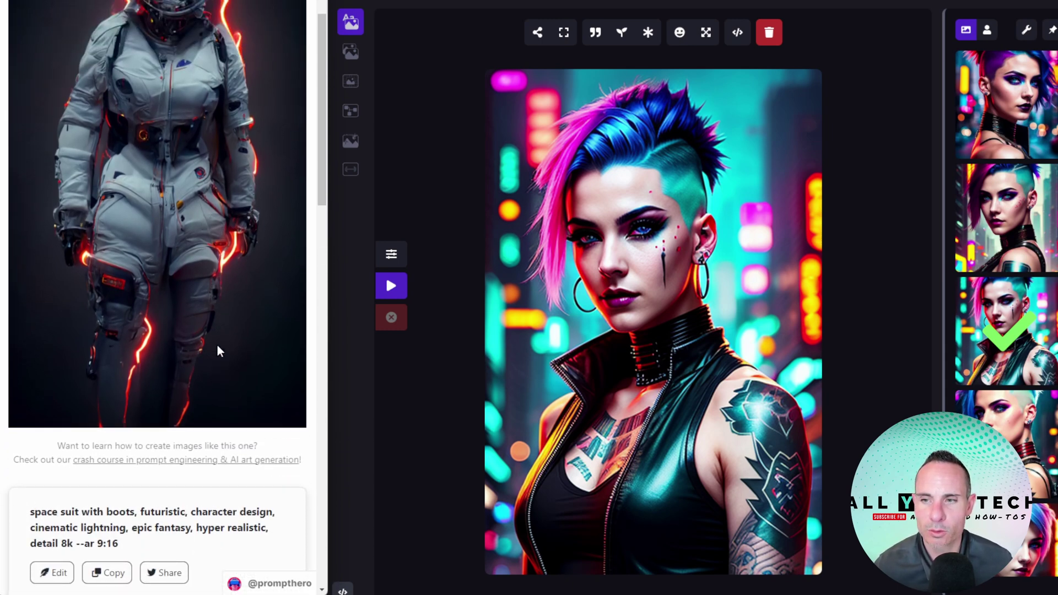
scroll(217, 344, "up", 1)
scroll(217, 345, "down", 1)
scroll(217, 344, "up", 1)
scroll(217, 345, "down", 1)
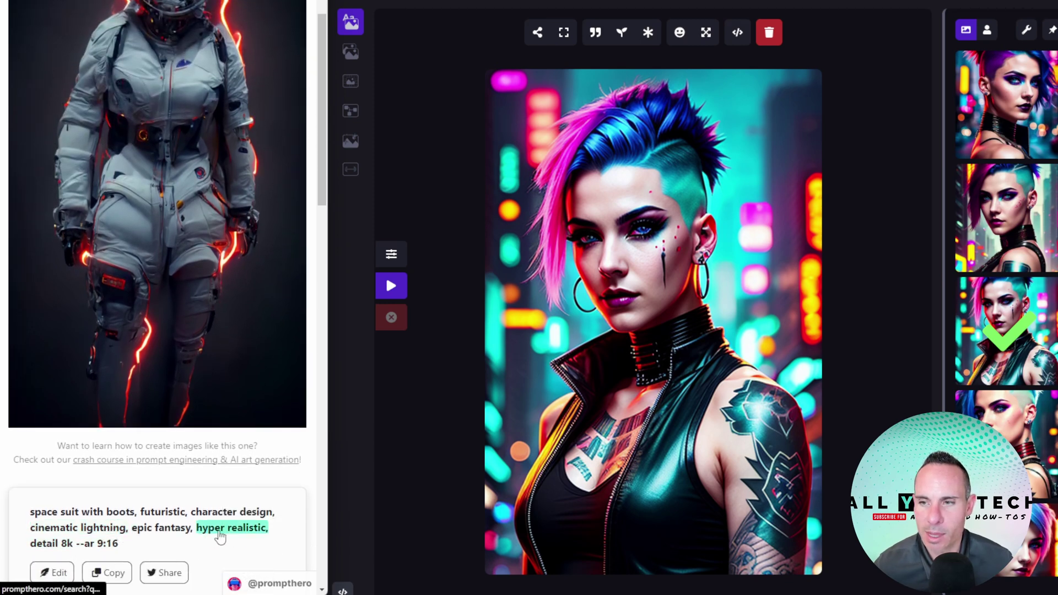
left_click_drag(269, 530, 70, 543)
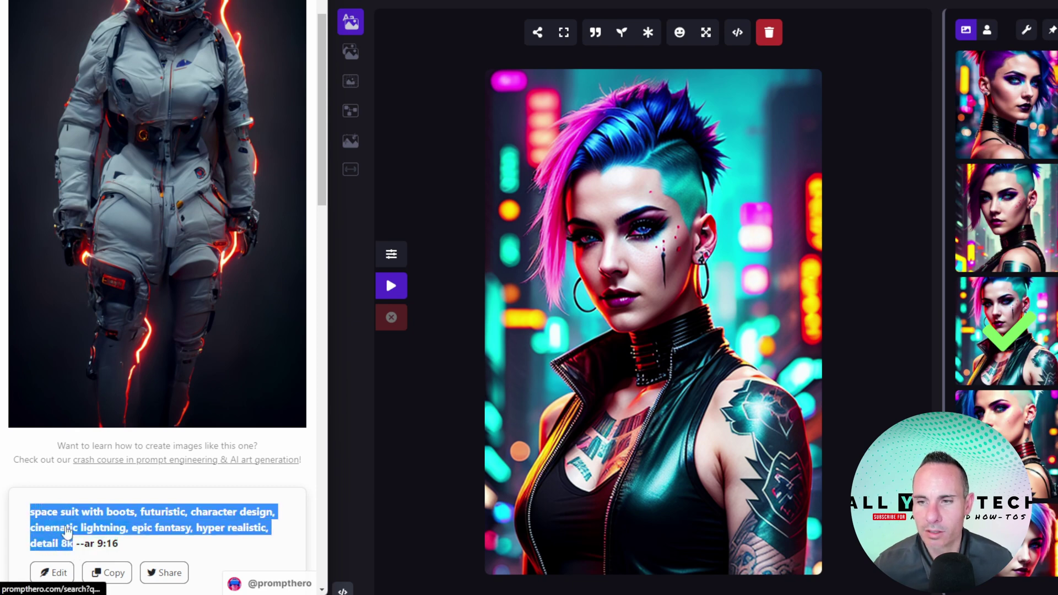
right_click(65, 525)
left_click(97, 393)
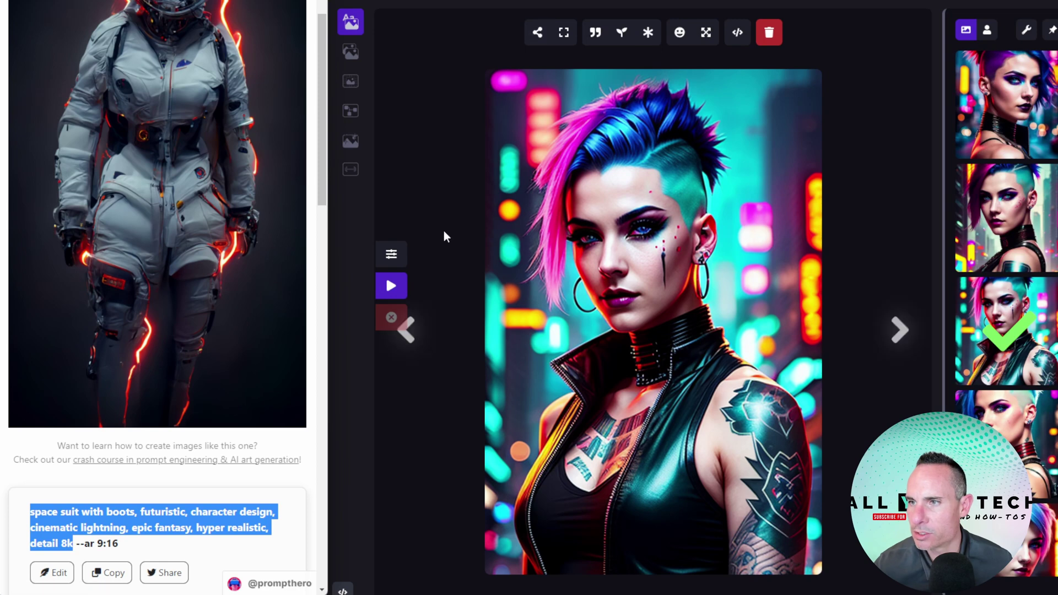
Step: Replace the cyberpunk description after "modelshoot style" with the copied space suit prompt
left_click(391, 255)
mouse_move(463, 83)
left_mouse_down()
mouse_move(438, 23)
mouse_move(458, 90)
left_mouse_up()
right_click(462, 39)
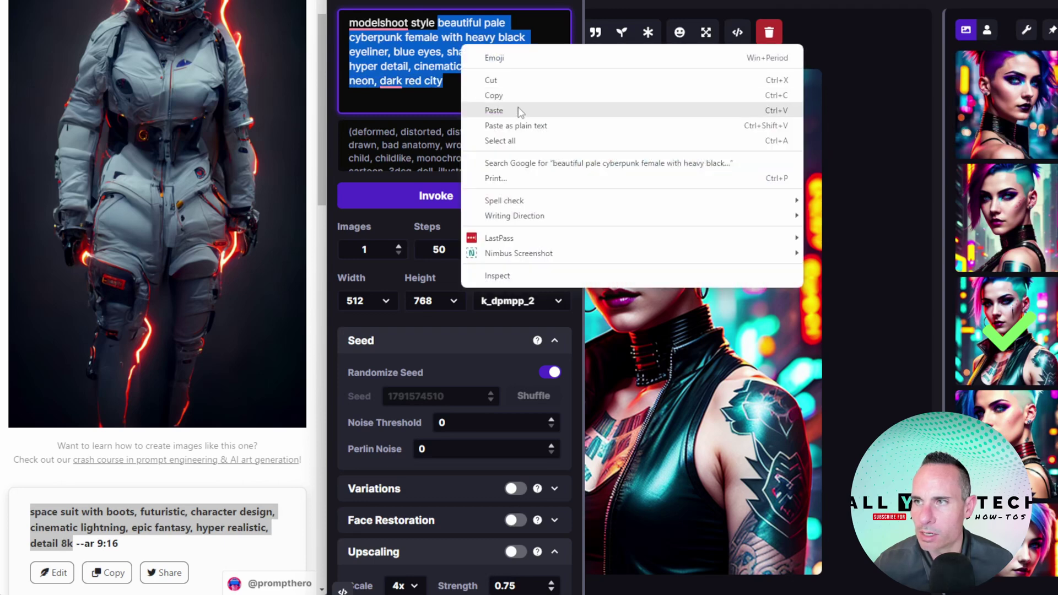
left_click(517, 108)
Step: Set the number of images to 4 and generate the space suit batch
left_click(398, 245)
left_click(398, 245)
left_click(397, 246)
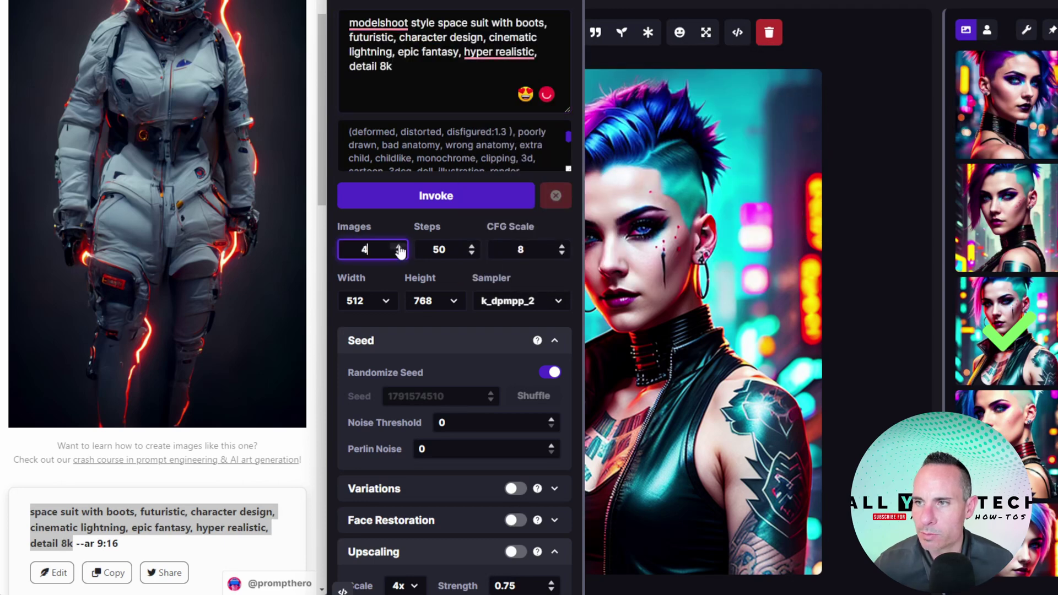
left_click(444, 196)
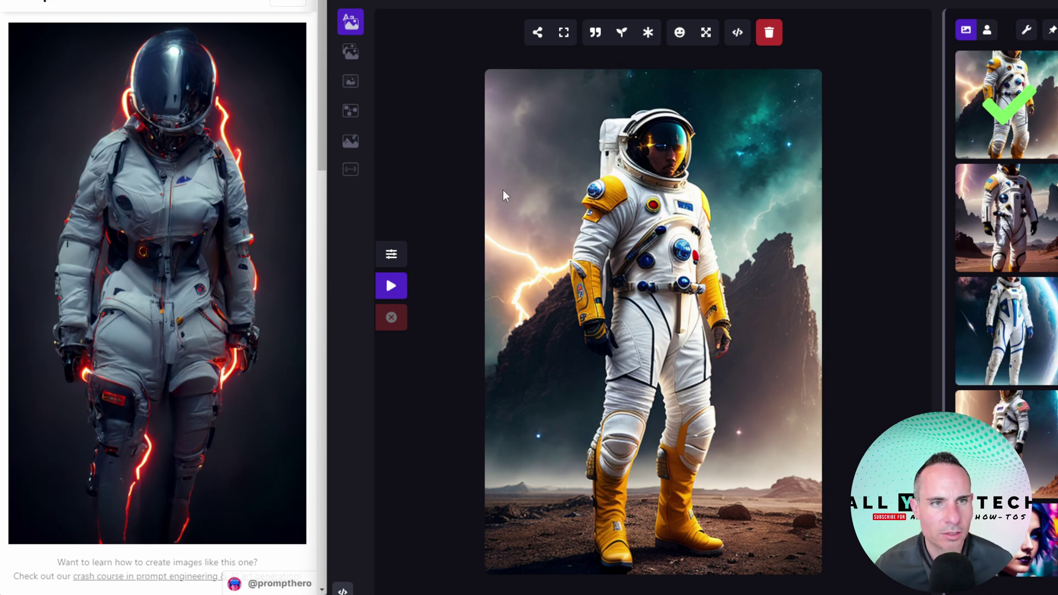
Step: View the other generated space suit images to compare them with the reference image
left_click(1034, 234)
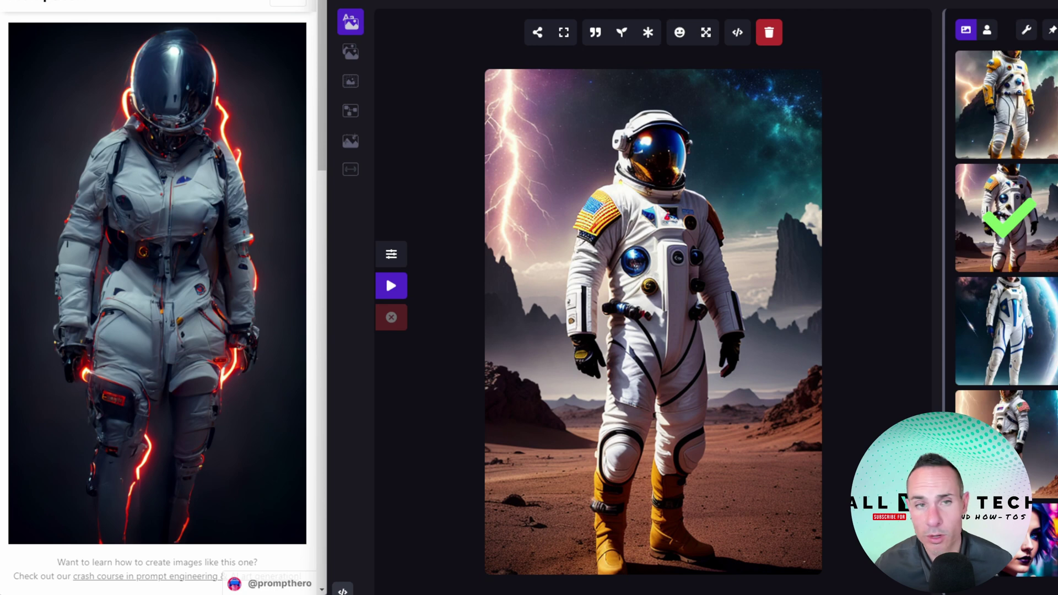
left_click(1020, 318)
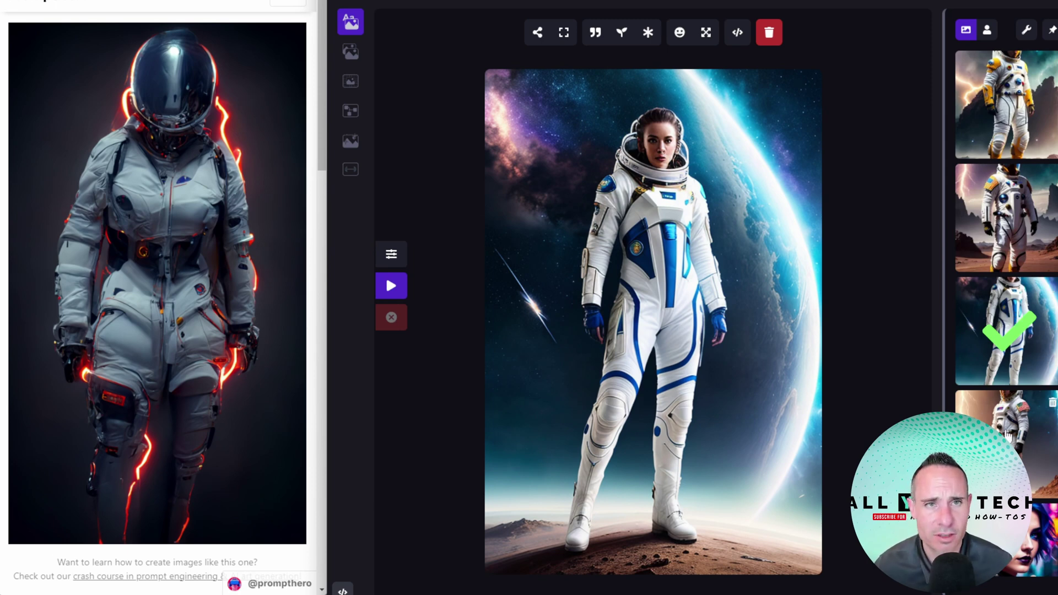
left_click(1006, 435)
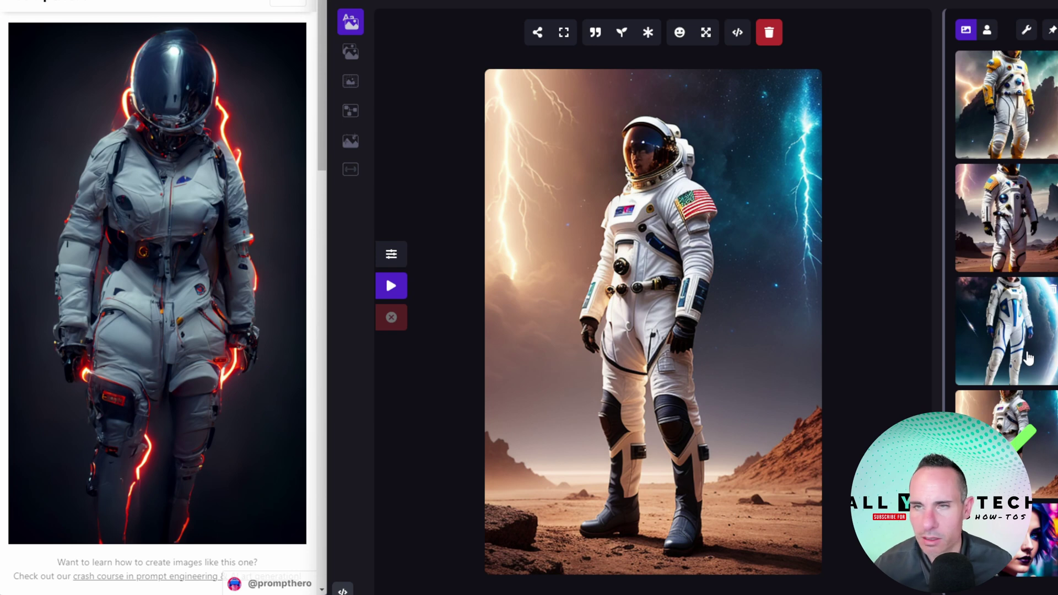
Step: Copy the archangel with 6 wings prompt through "unreal engine 5, cinematic", leaving out the --ar, --s and --q parameters
left_click(153, 342)
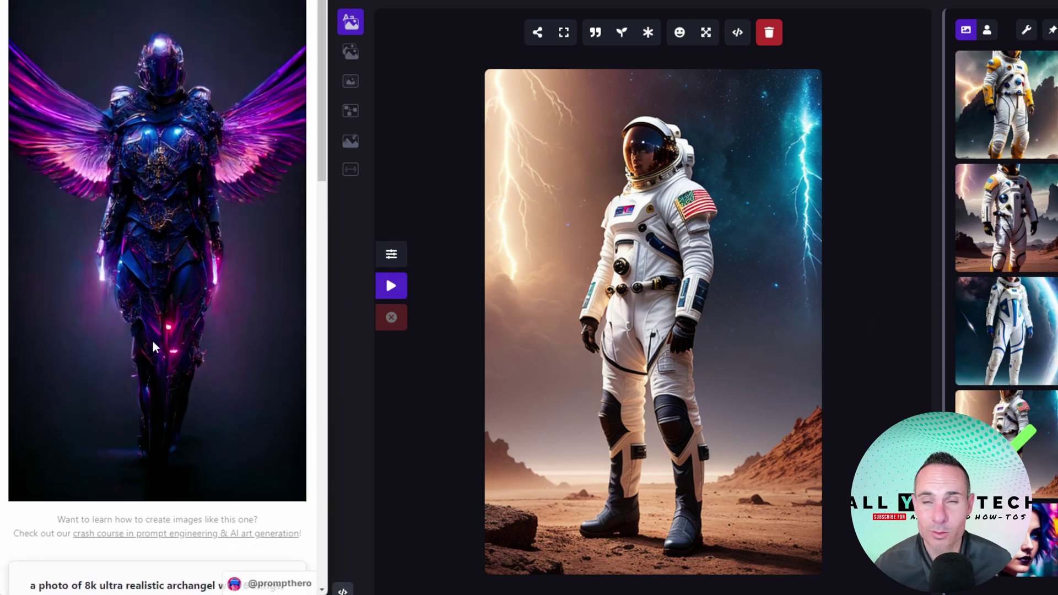
scroll(153, 341, "down", 3)
left_click_drag(30, 453, 285, 473)
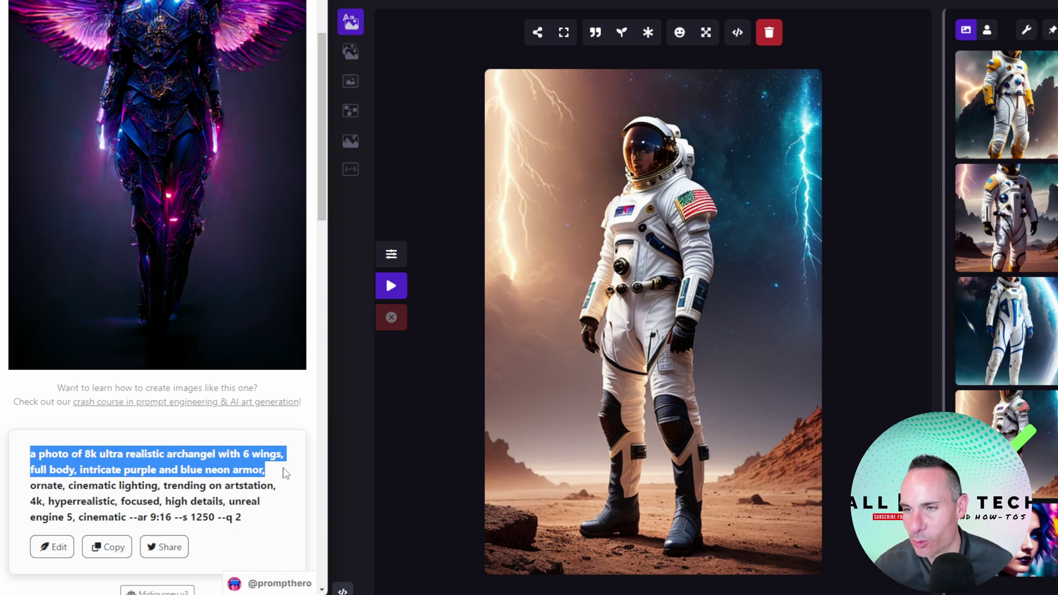
left_click_drag(284, 473, 128, 523)
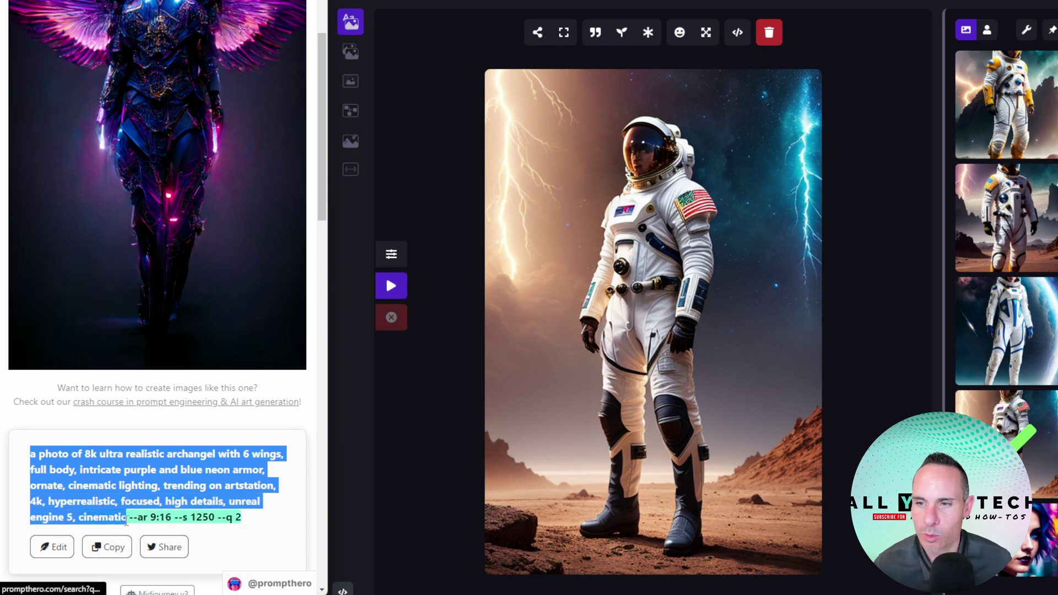
right_click(116, 471)
left_click(146, 571)
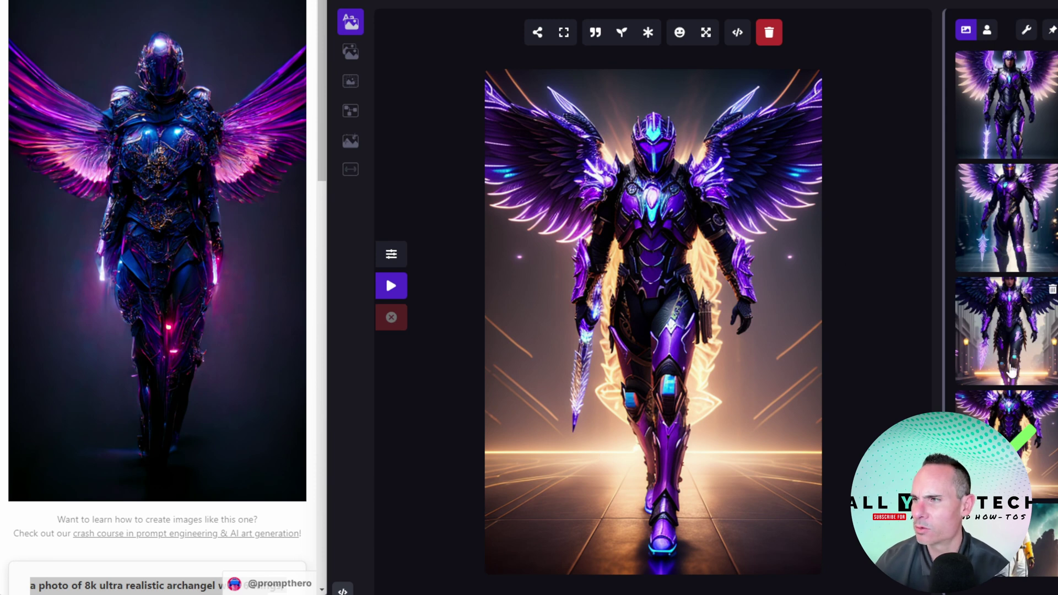
Step: View the remaining generated archangel images to compare them with the reference image
left_click(1013, 333)
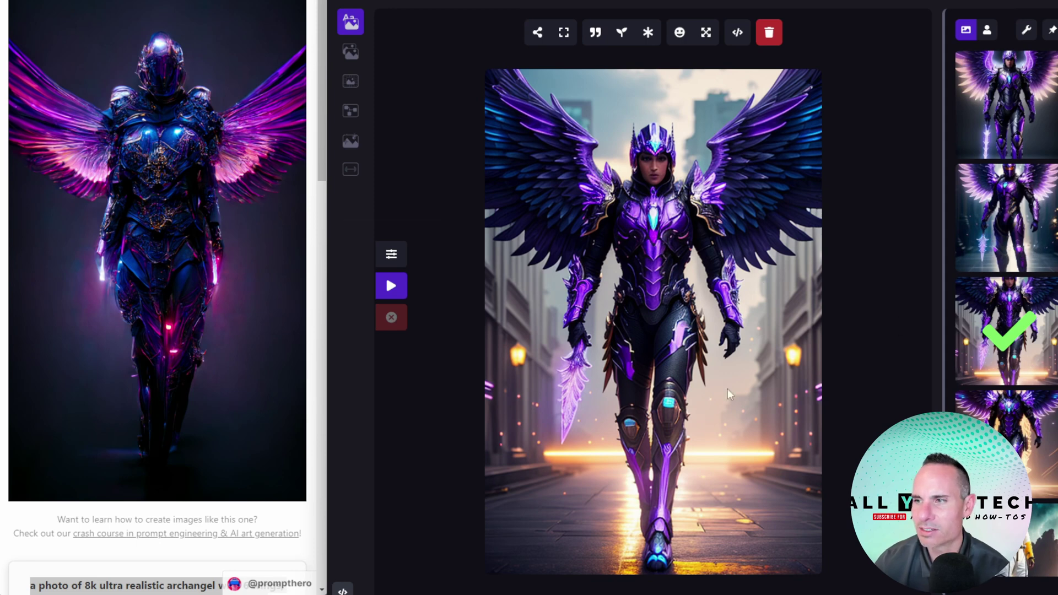
key("Left")
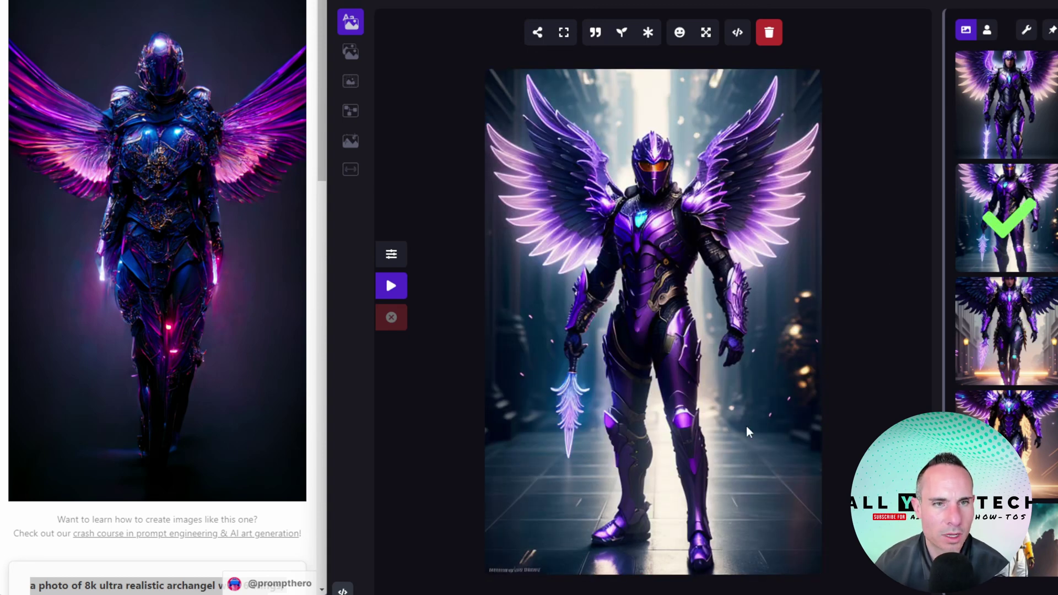
left_click(965, 105)
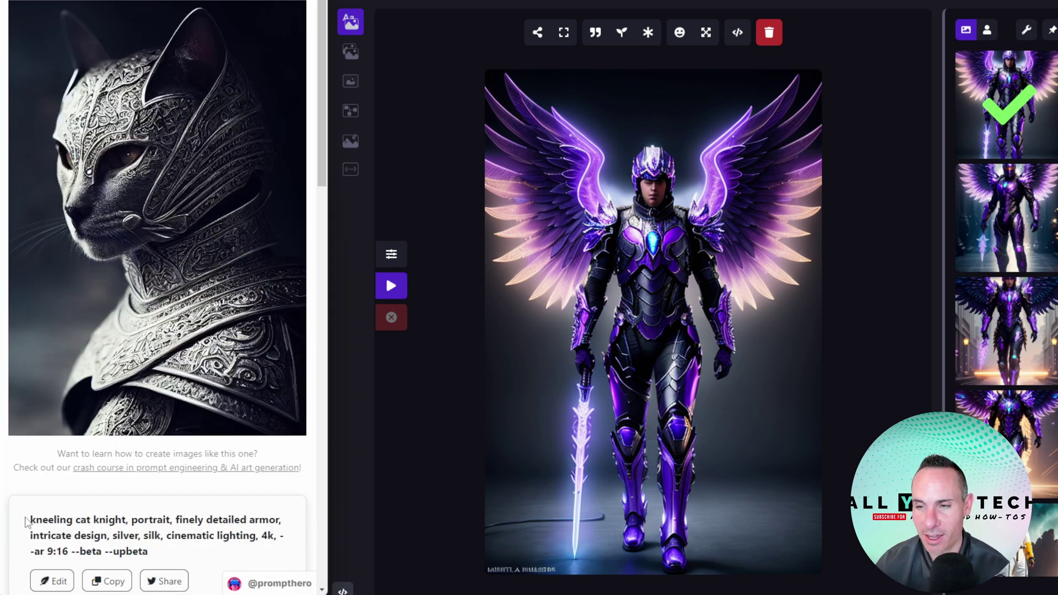
Step: Copy the kneeling cat knight prompt through "4k,", leaving out the --ar, --beta and --upbeta parameters
left_click_drag(28, 521, 278, 534)
right_click(220, 543)
left_click(274, 401)
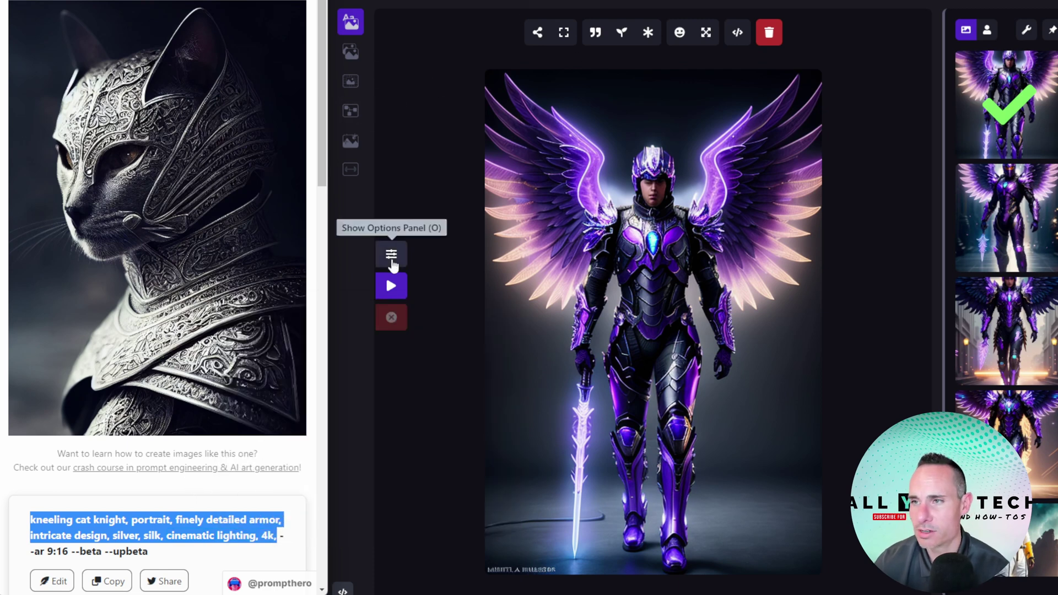
Step: Replace the whole archangel prompt with the copied cat knight prompt and generate the images
left_click(391, 259)
triple_click(434, 38)
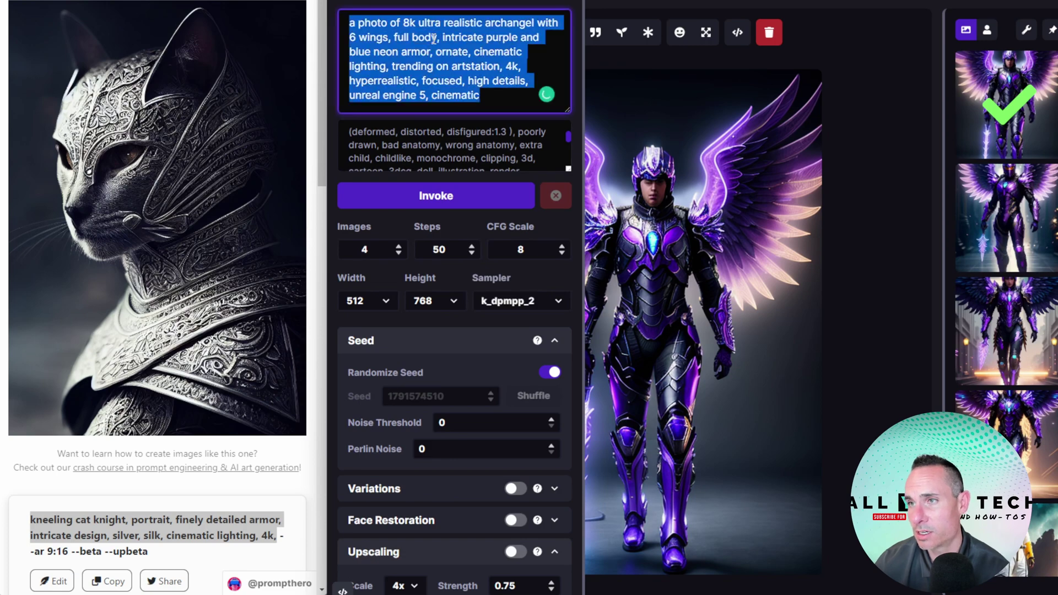
right_click(434, 38)
left_click(472, 101)
left_click(437, 196)
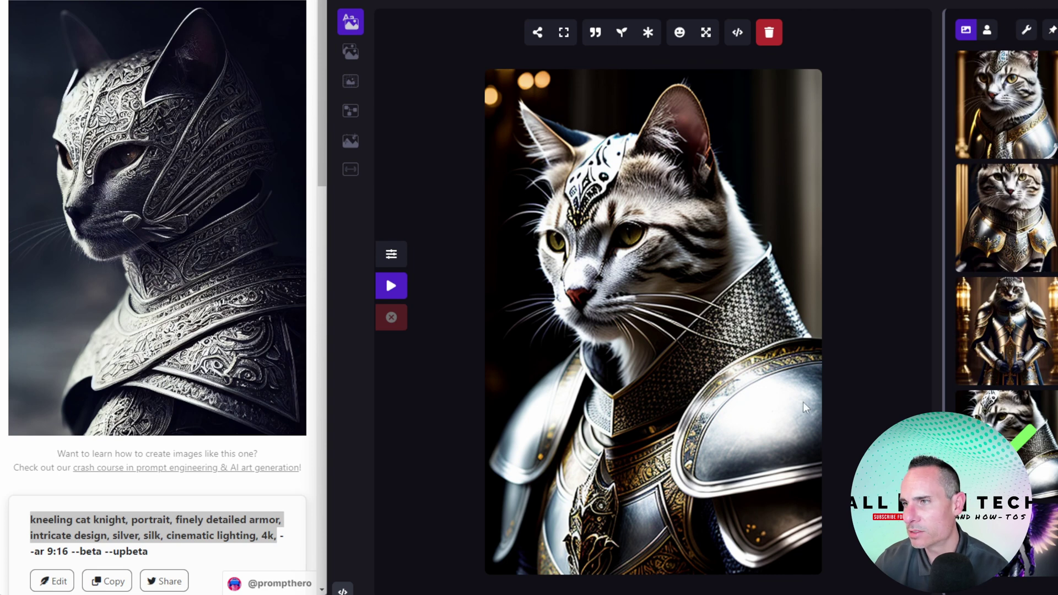
Step: View the remaining generated cat knight images to compare them with the reference image
key("Up")
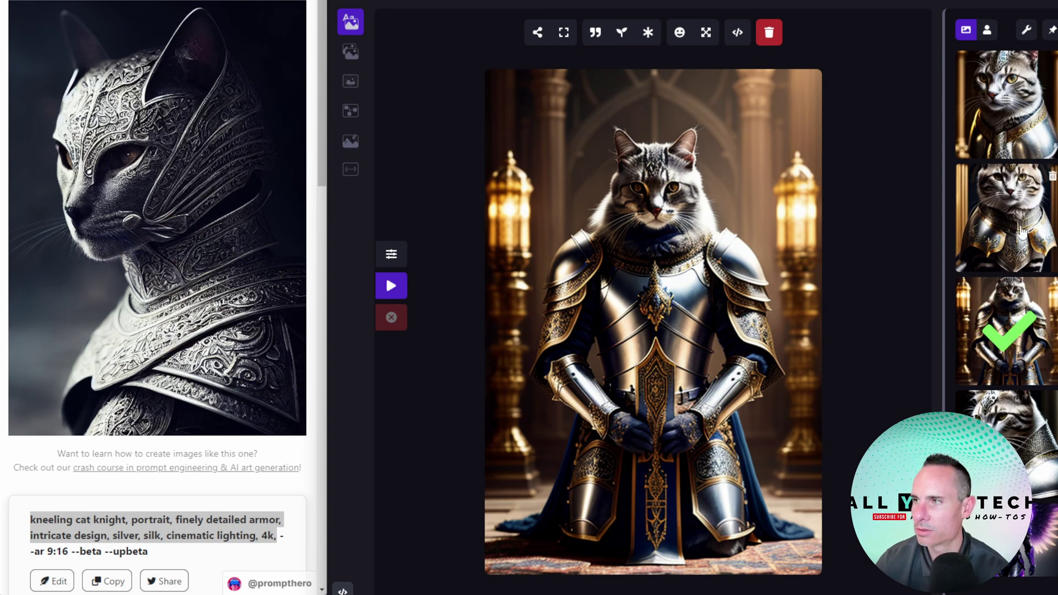
left_click(1021, 234)
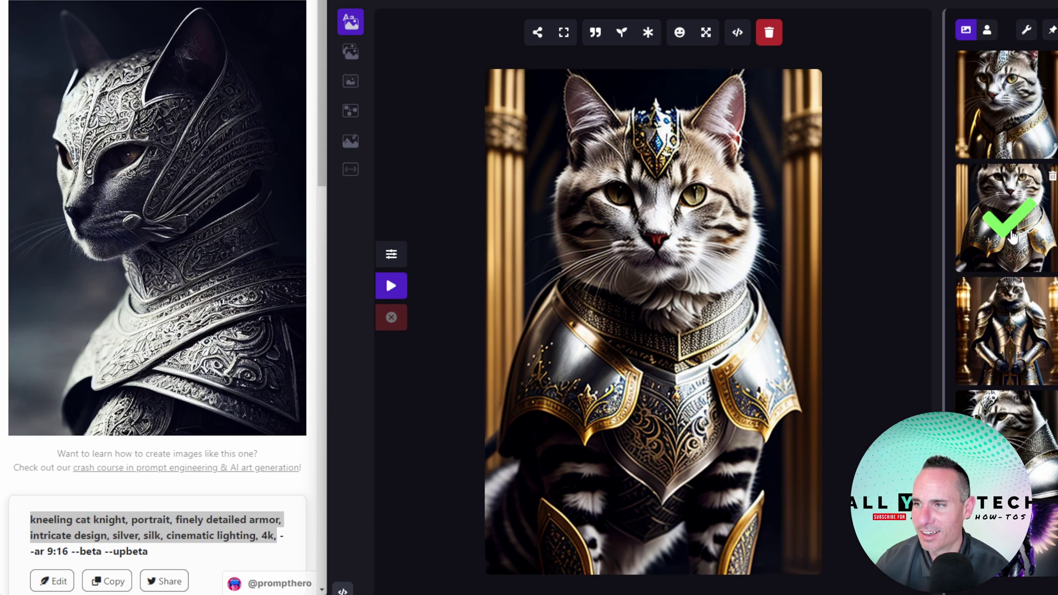
left_click(1007, 113)
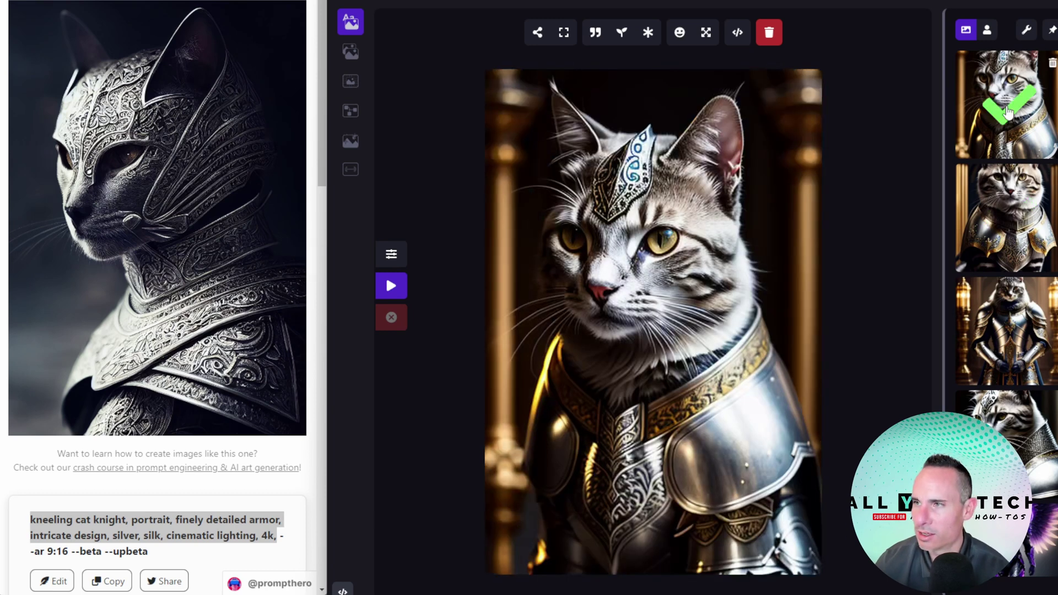
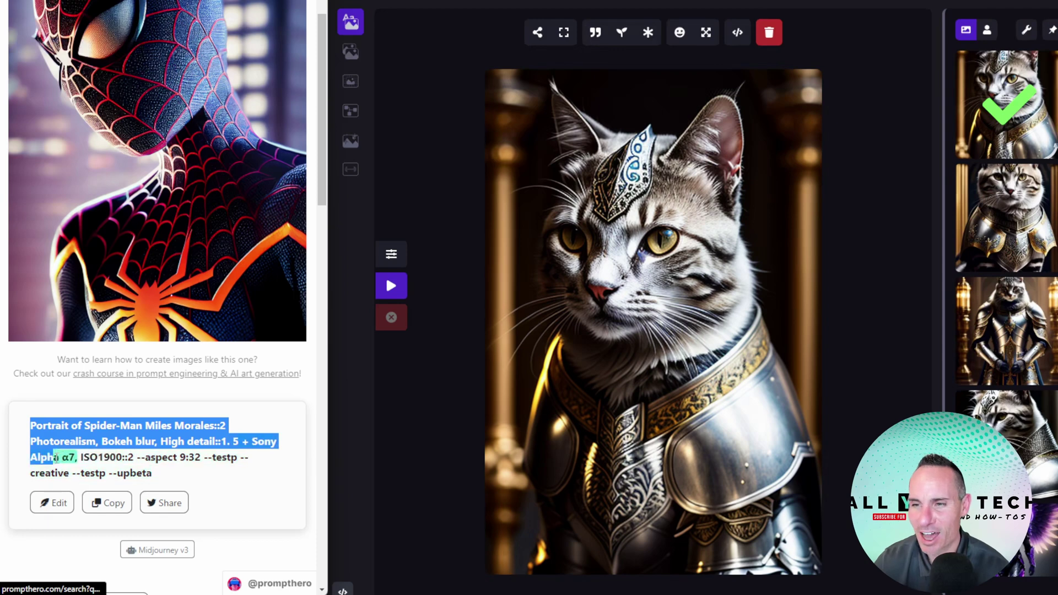
Step: Replace the cat knight prompt with the copied Spider-Man Miles Morales prompt through "ISO1900::2" and generate the images
right_click(131, 463)
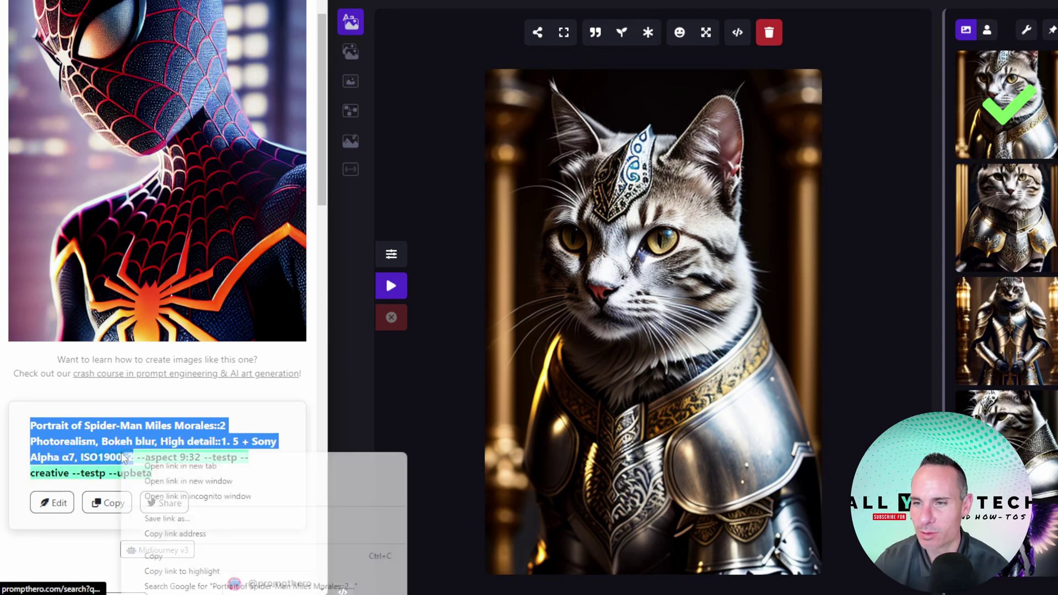
left_click(157, 556)
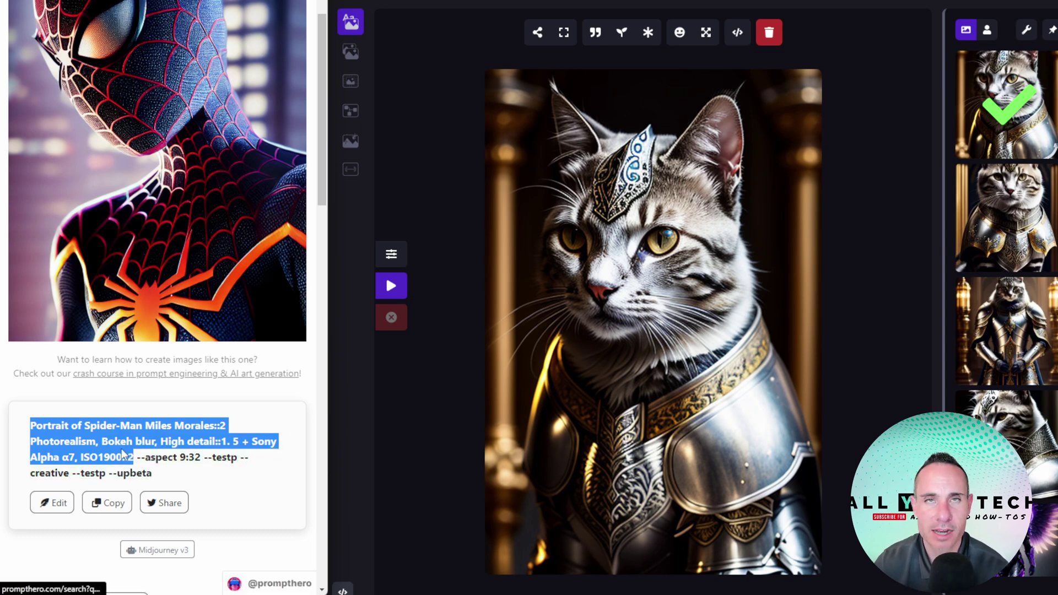
left_click(392, 253)
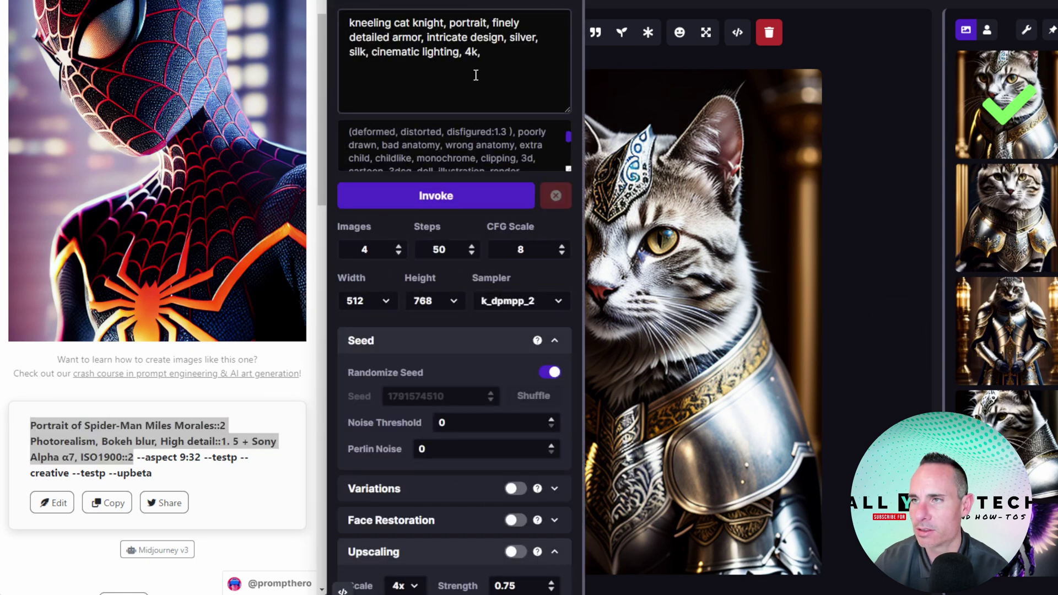
key("ctrl+a")
right_click(425, 26)
left_click(471, 95)
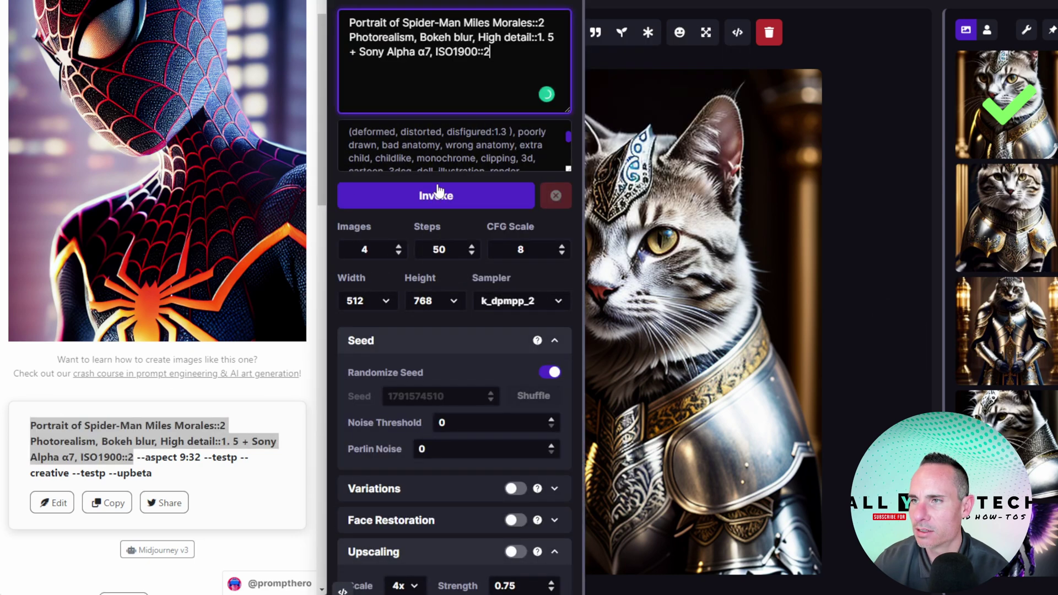
left_click(435, 196)
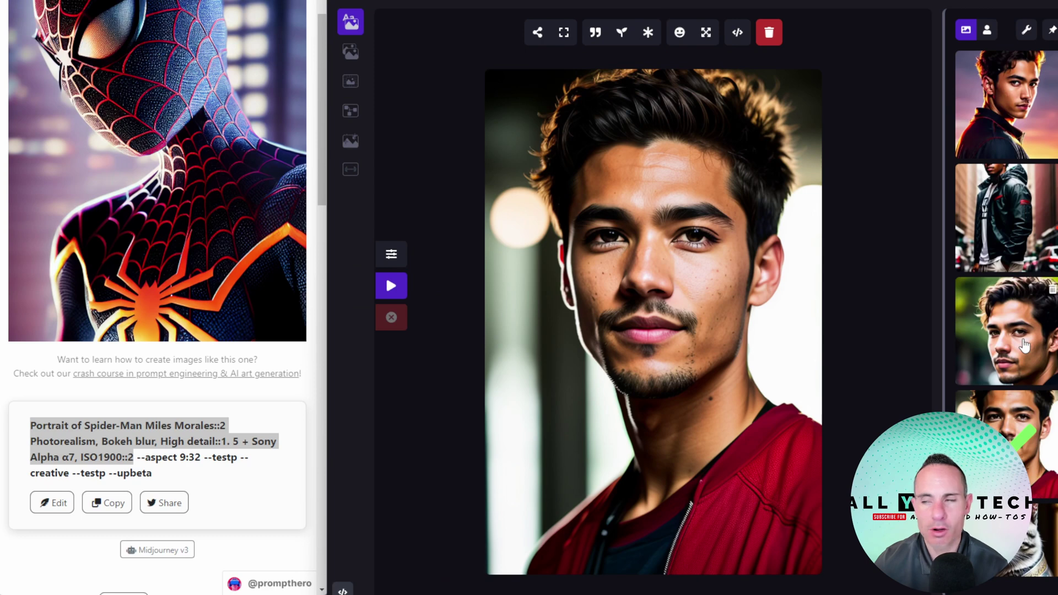
Step: View the remaining images generated from the Miles Morales prompt to compare them with the Spider-Man reference image
left_click(1023, 345)
left_click(1019, 237)
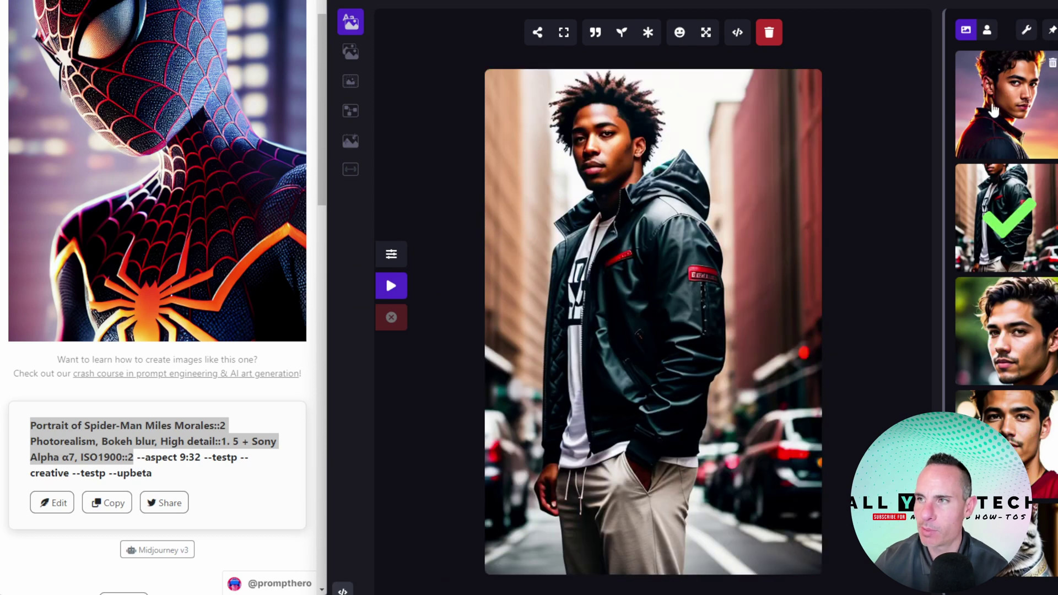
left_click(993, 110)
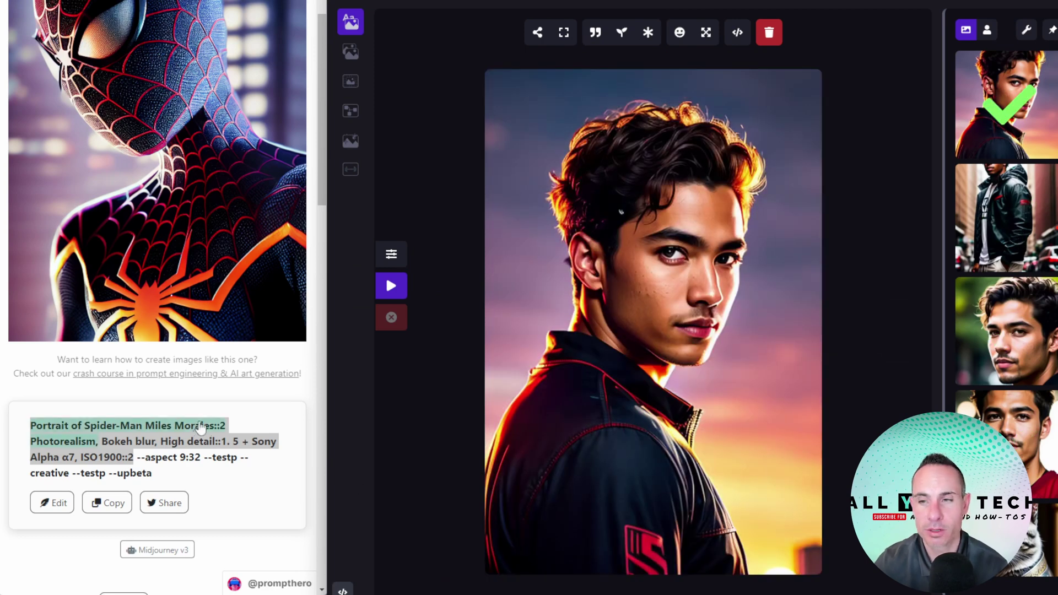
left_click(143, 432)
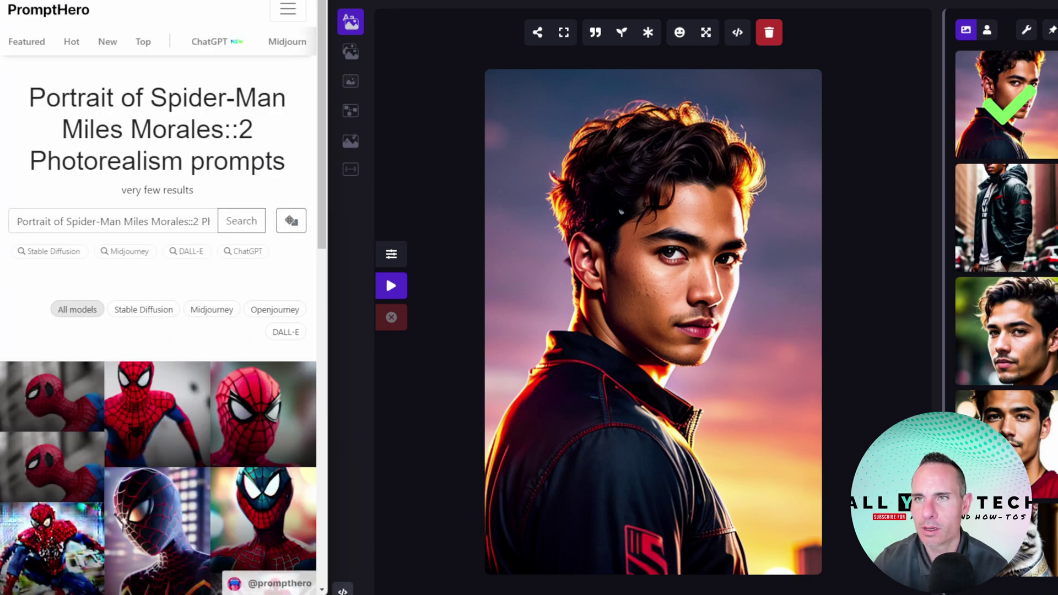
left_click(157, 528)
Step: Remove "Miles Morales::2" from the Spider-Man prompt and generate the images again
left_click(391, 254)
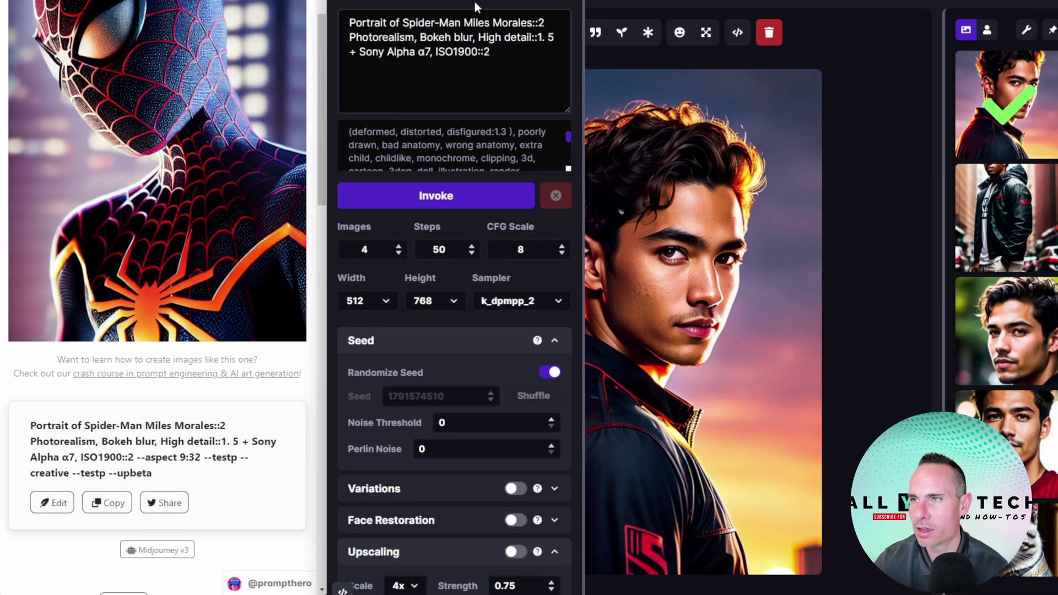
left_click_drag(544, 22, 464, 23)
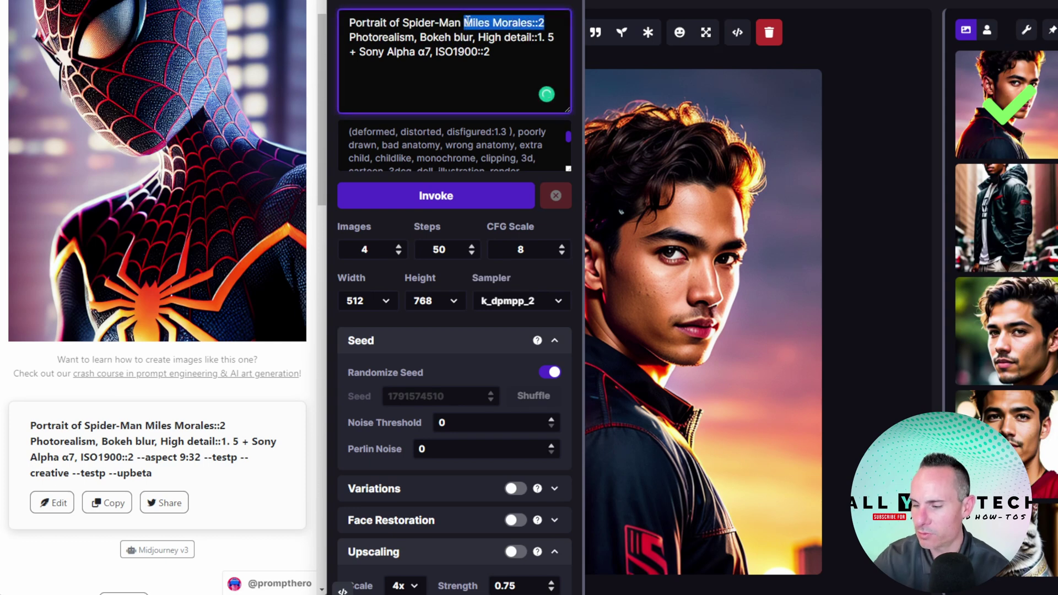
key("BackSpace")
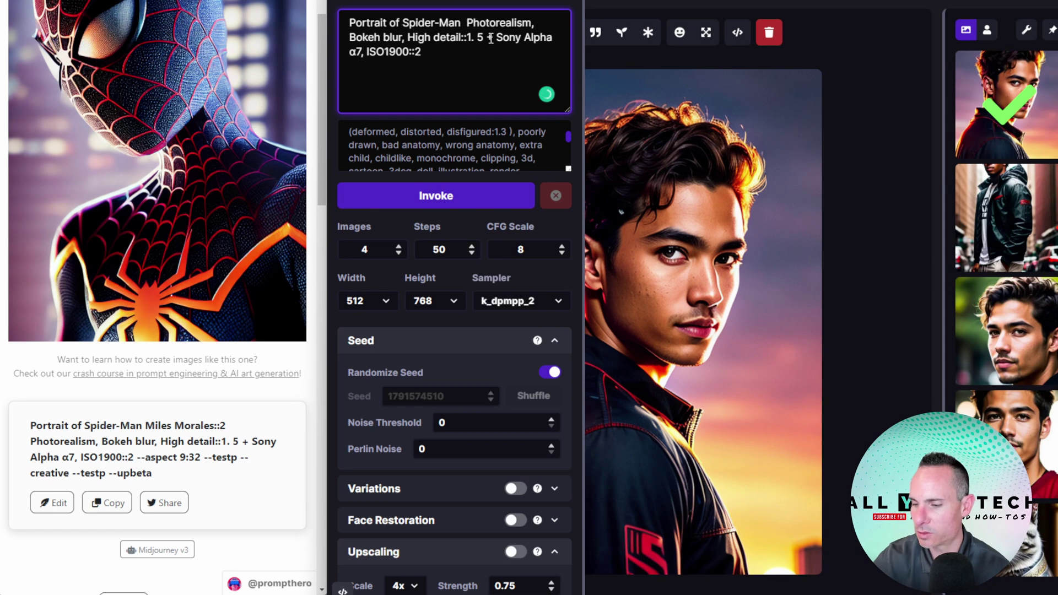
left_click(431, 202)
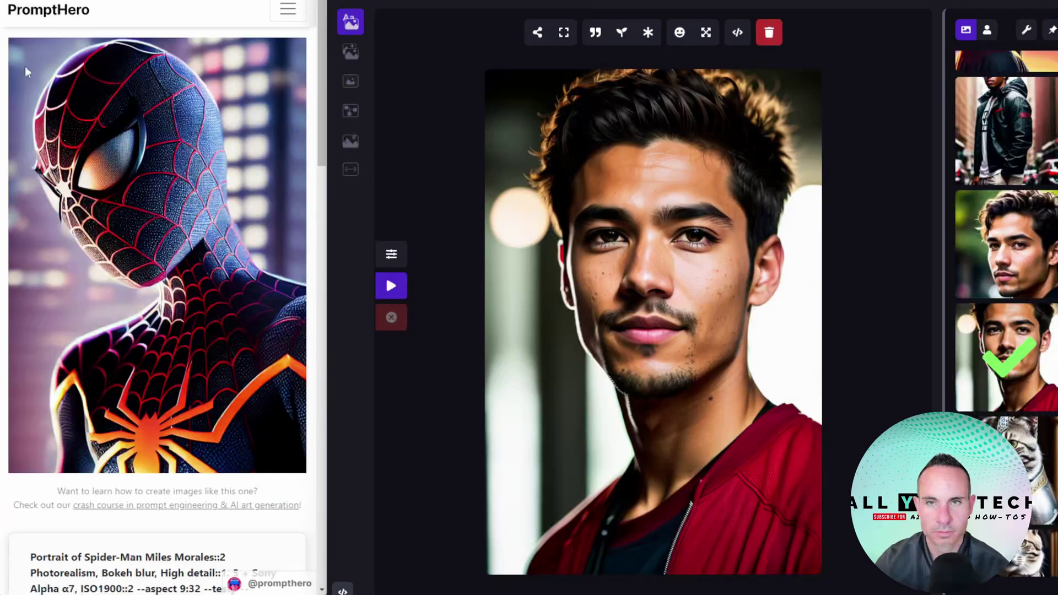
Step: Go back through the first batch of Miles Morales images, including the street portrait in the hooded jacket
left_click(1015, 244)
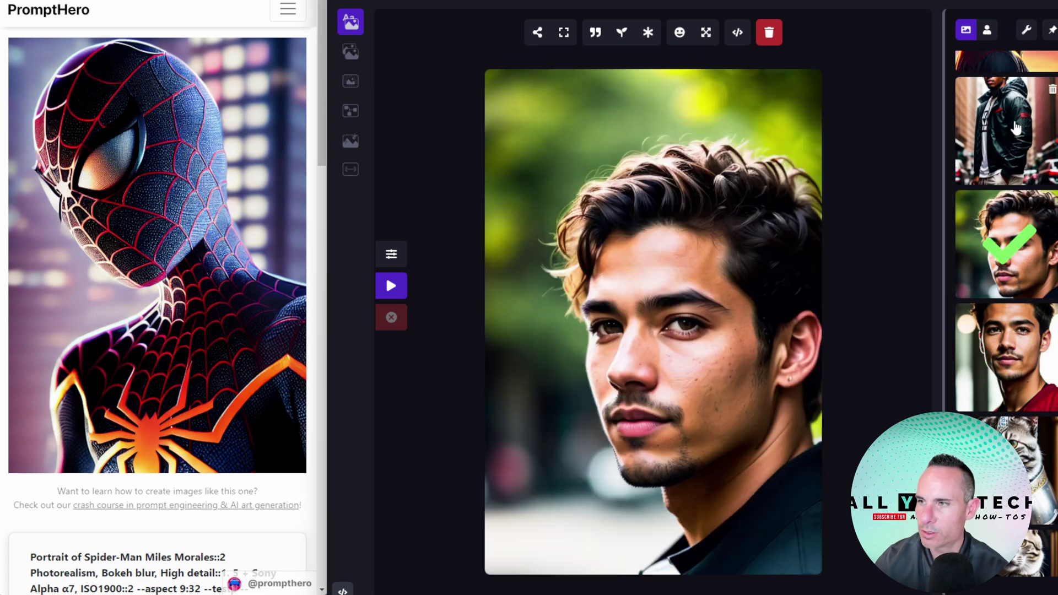
scroll(1016, 137, "up", 1)
left_click(1015, 176)
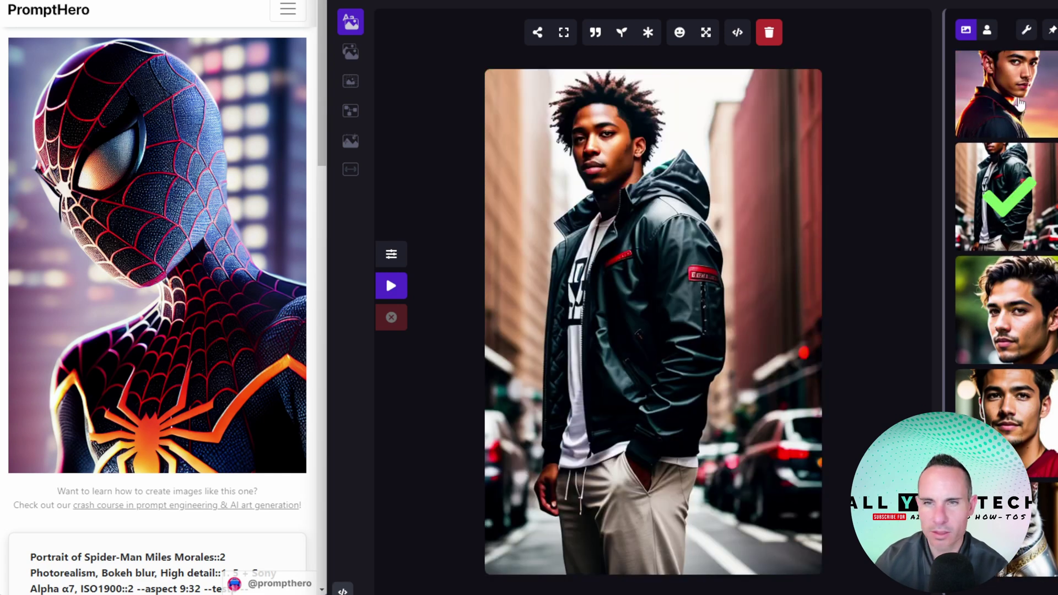
left_click(1019, 105)
Step: View the portraits generated by the following prompt attempts, from the man in profile to the black-and-white child
scroll(1020, 121, "up", 3)
left_click(1016, 161)
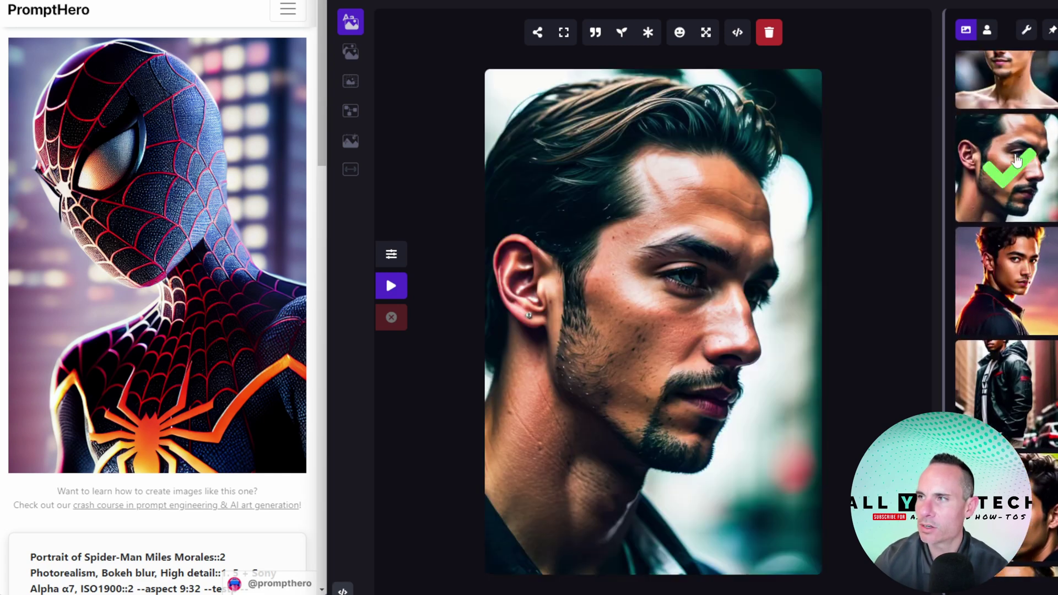
scroll(1016, 161, "up", 3)
left_click(1013, 309)
scroll(1017, 300, "up", 2)
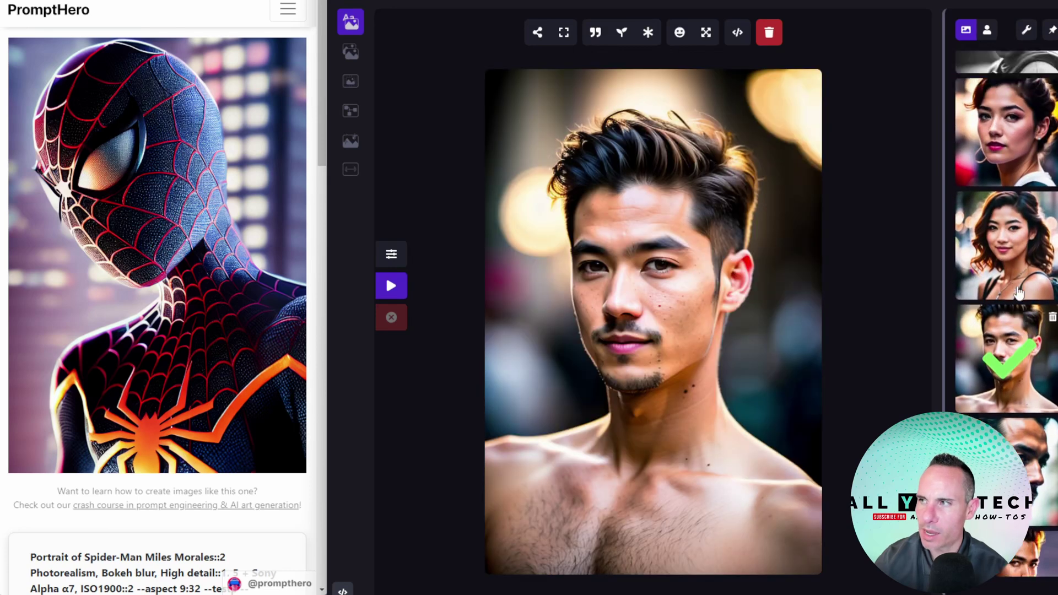
scroll(1018, 292, "up", 3)
left_click(1017, 300)
left_click(1005, 190)
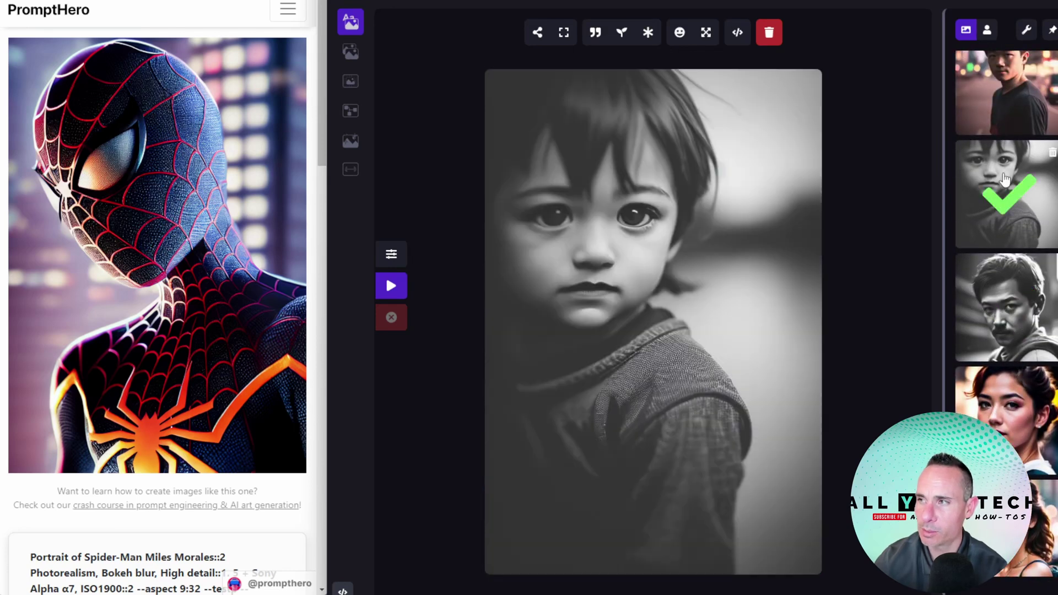
Step: View the generated images of the stacked camera, the crouching street photographer and the boy at night
scroll(1002, 181, "up", 2)
scroll(1003, 180, "up", 5)
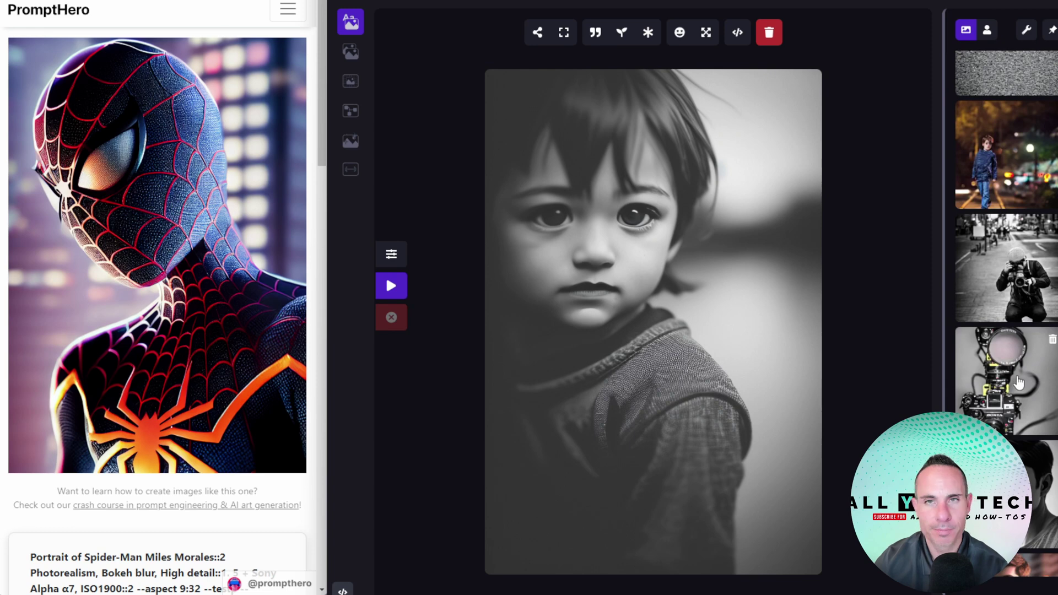
left_click(1021, 377)
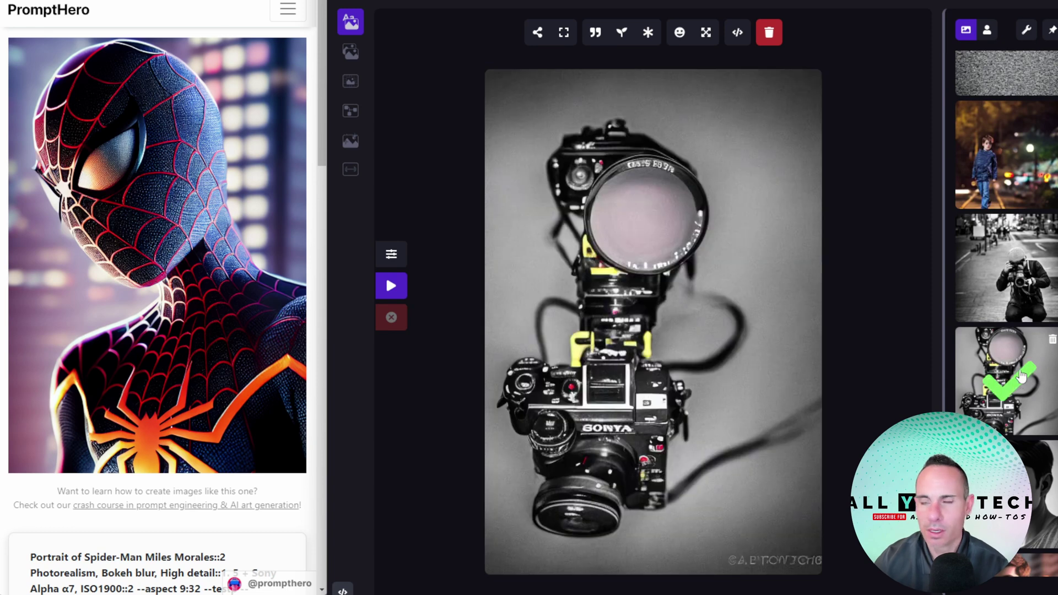
left_click(1018, 253)
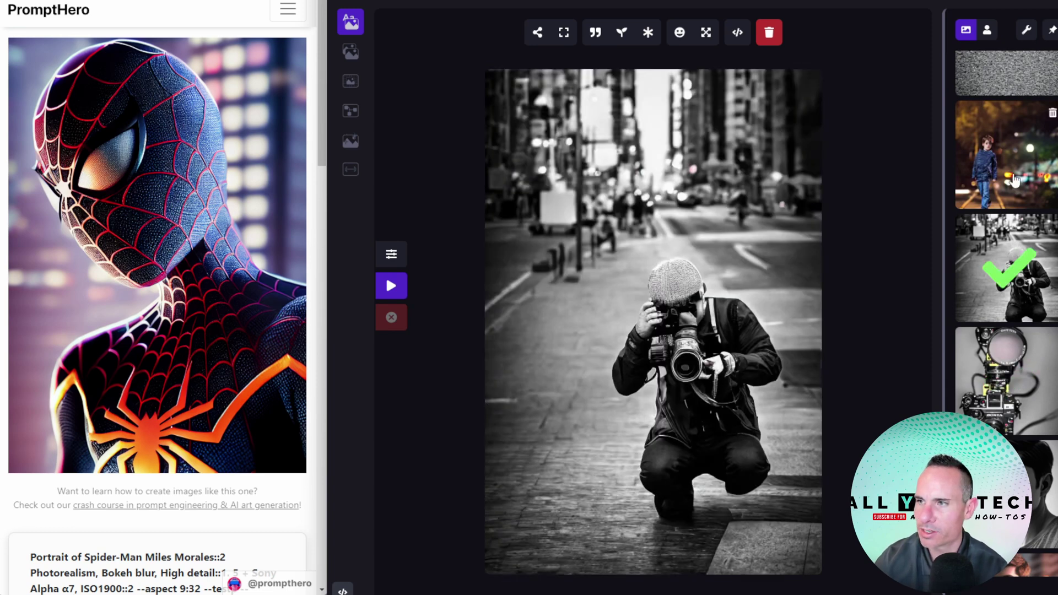
left_click(1014, 184)
Step: View the half-masked Spider-Man and grey texture images and open the generation options to check the simplified prompt
scroll(1007, 251, "up", 5)
left_click(1008, 242)
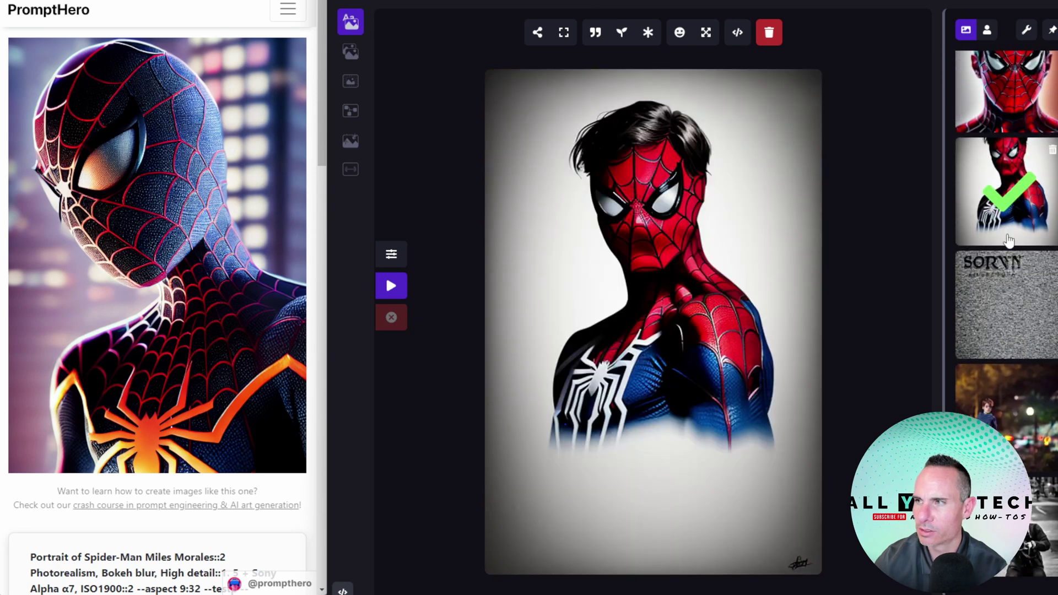
scroll(1005, 326, "up", 1)
left_click(1006, 330)
key("o")
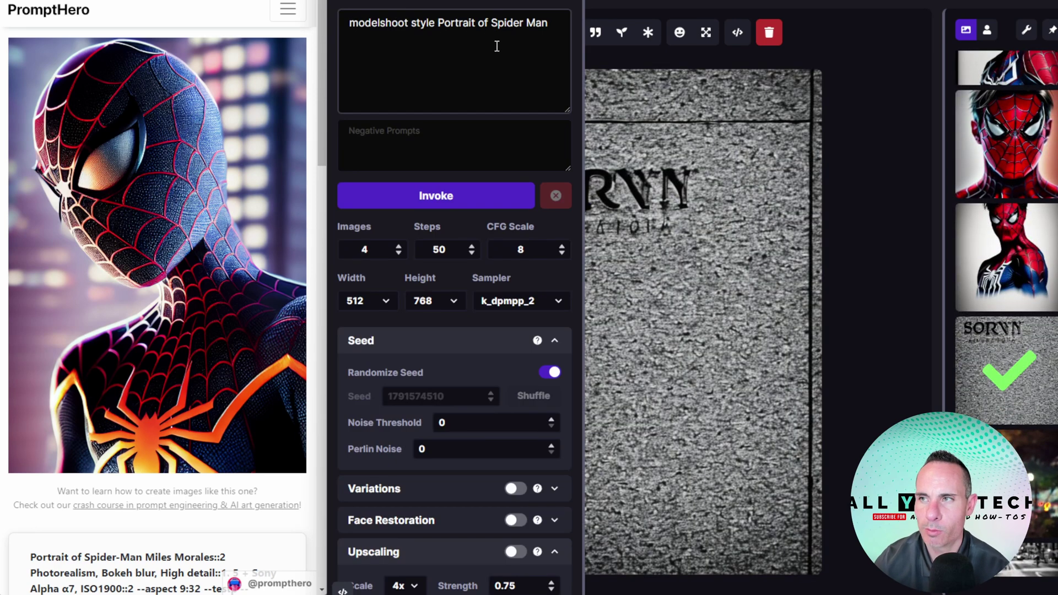
Step: View the newest Spider-Man images, ending with the fully masked one, to compare them with the reference image
left_click(1005, 237)
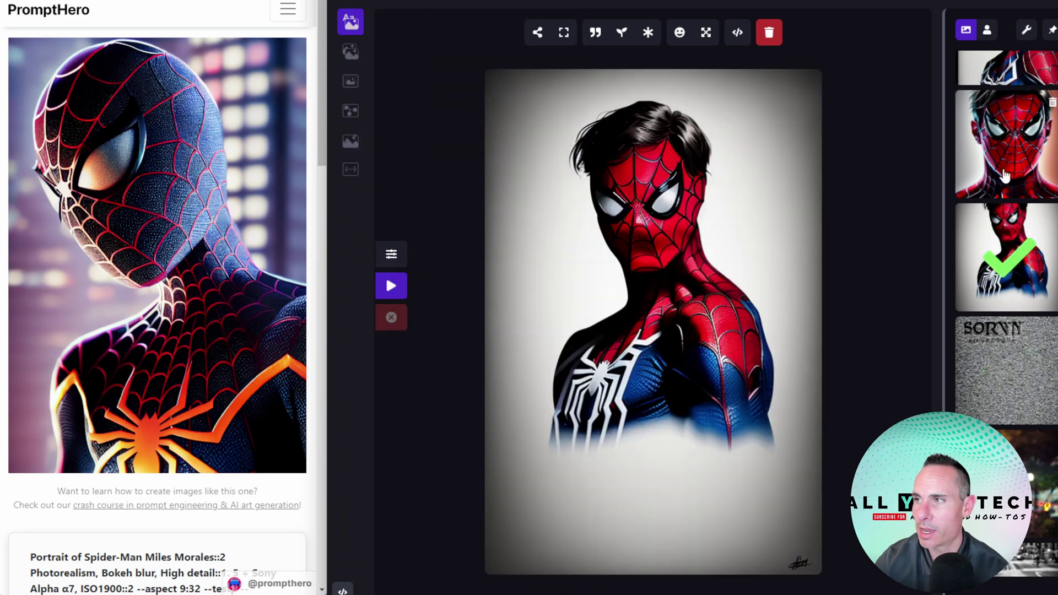
scroll(1030, 221, "up", 3)
left_click(1010, 309)
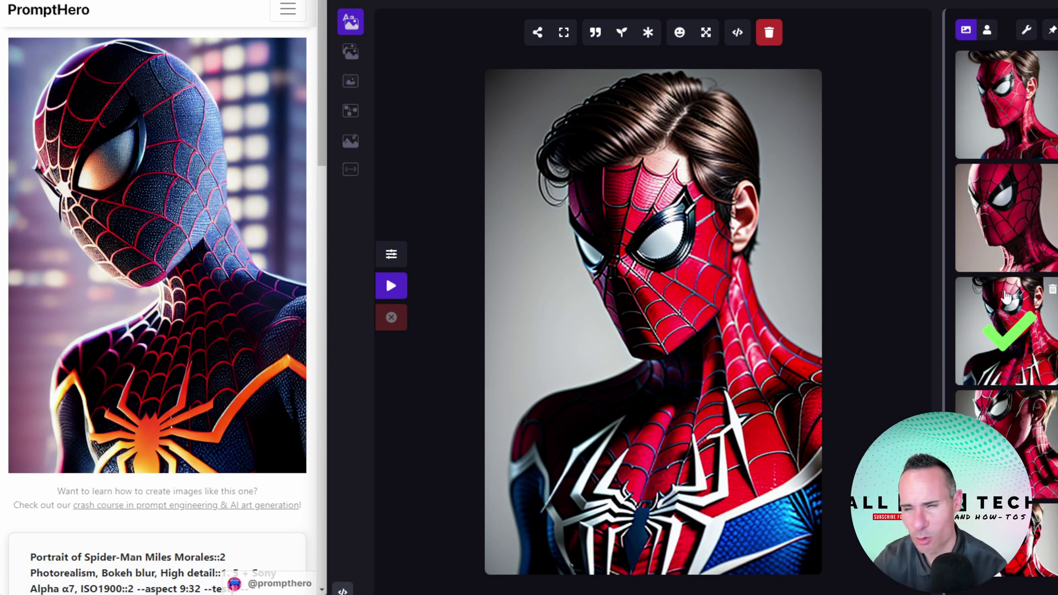
left_click(1003, 221)
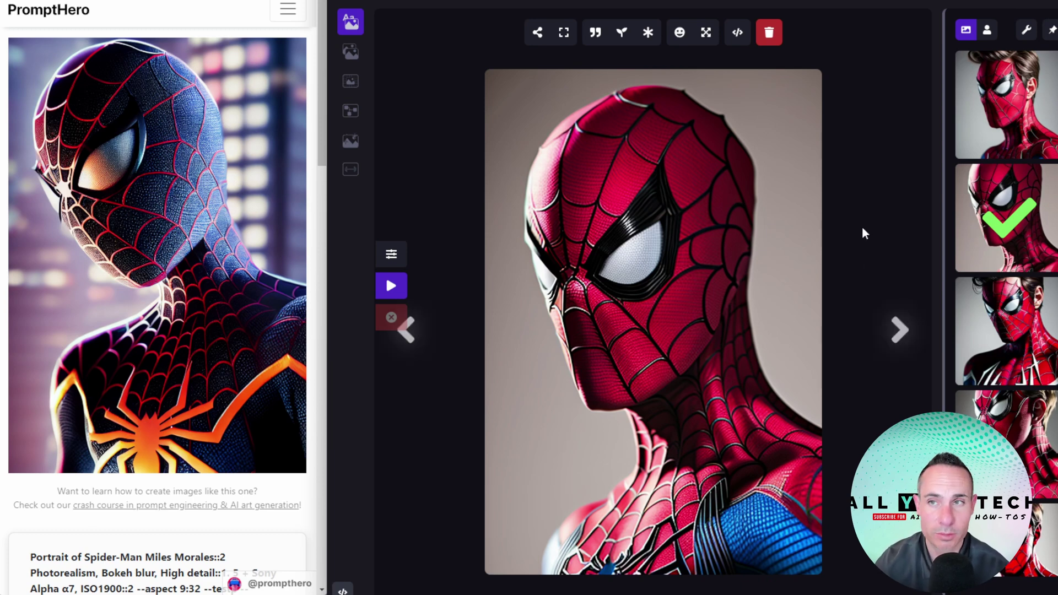
Step: Select the "Brunette man, wet brown hair" prompt through "8K", leaving out the --ar, --uplight, --beta and --no parameters
left_click(192, 356)
scroll(193, 361, "down", 1)
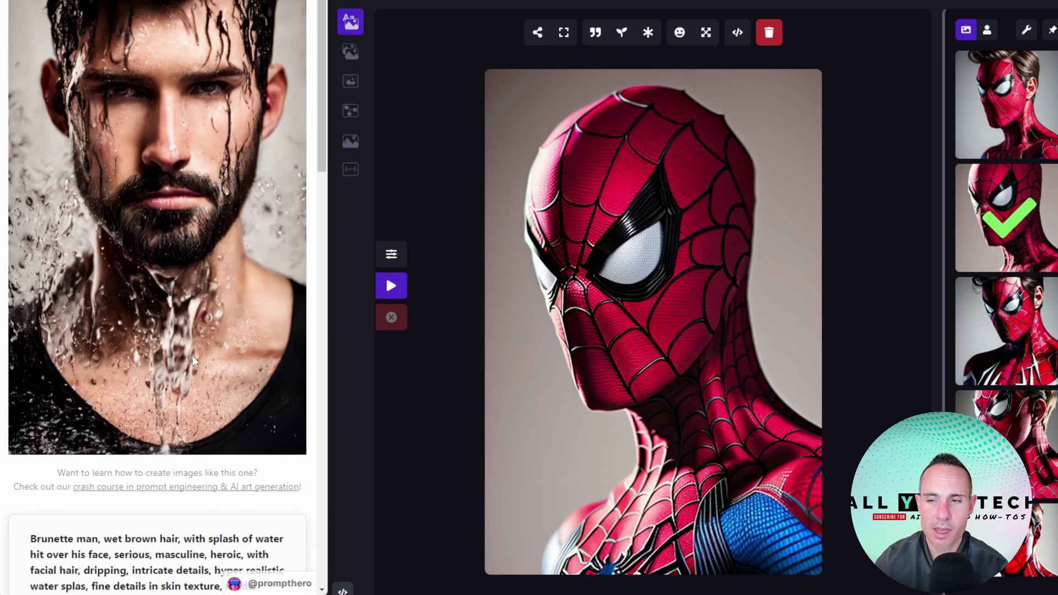
scroll(193, 361, "down", 1)
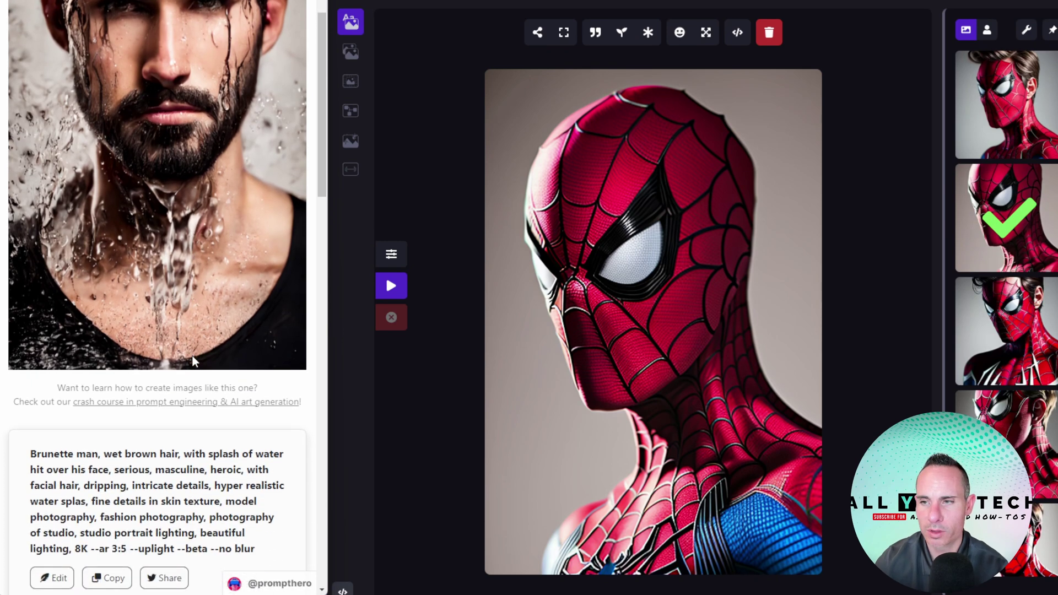
left_click_drag(24, 460, 251, 533)
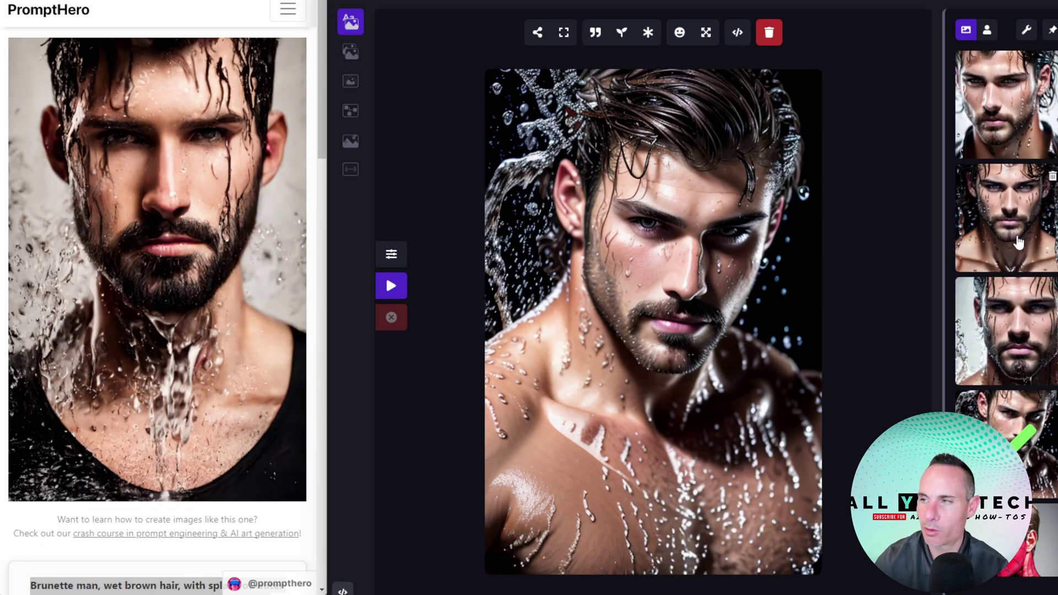
Step: View the remaining generated brunette man images to compare them with the reference image
left_click(1013, 329)
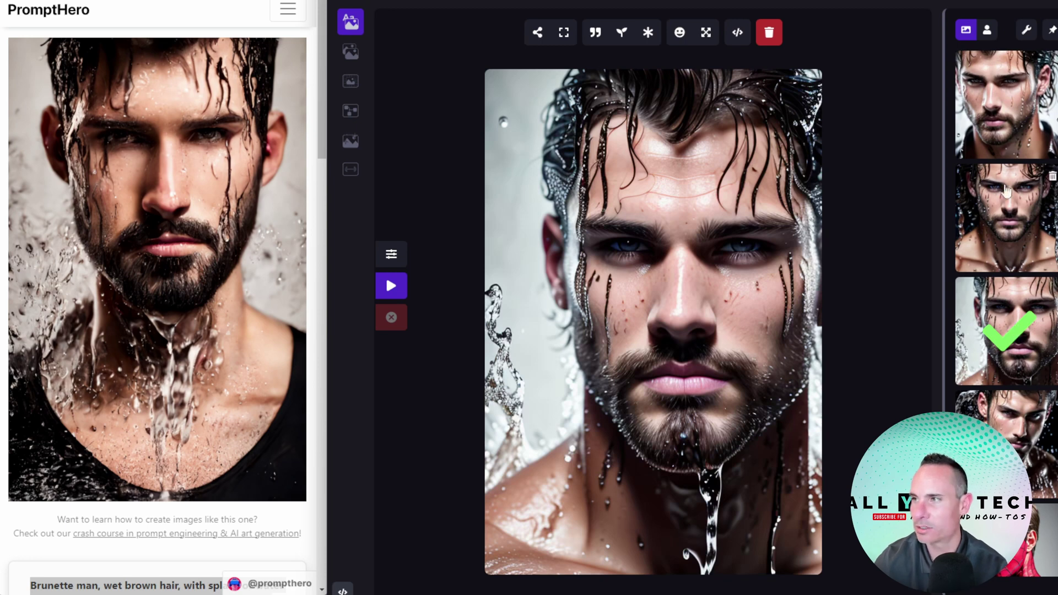
left_click(1007, 210)
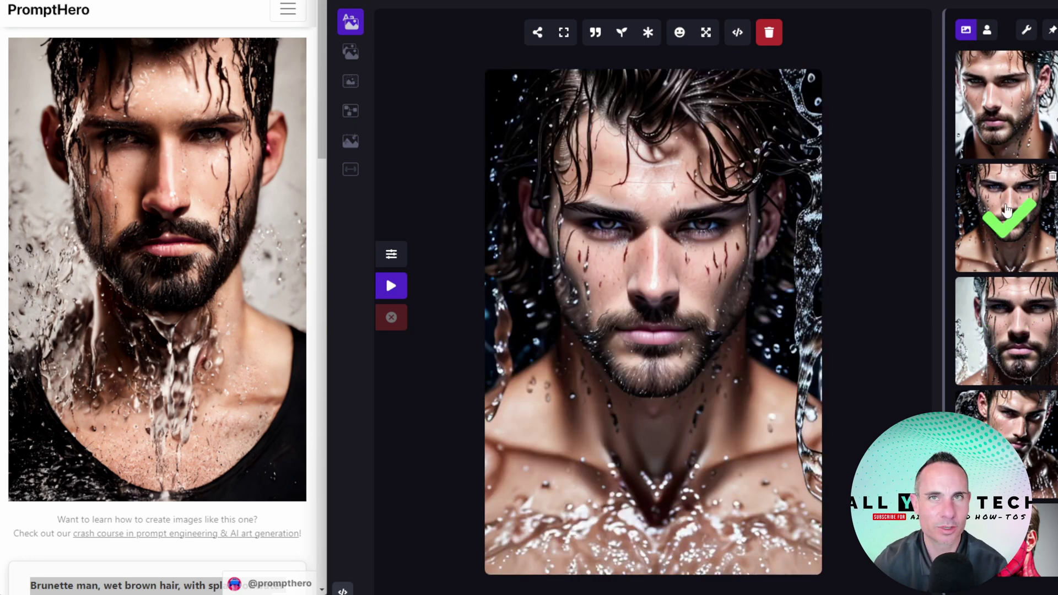
left_click(1003, 114)
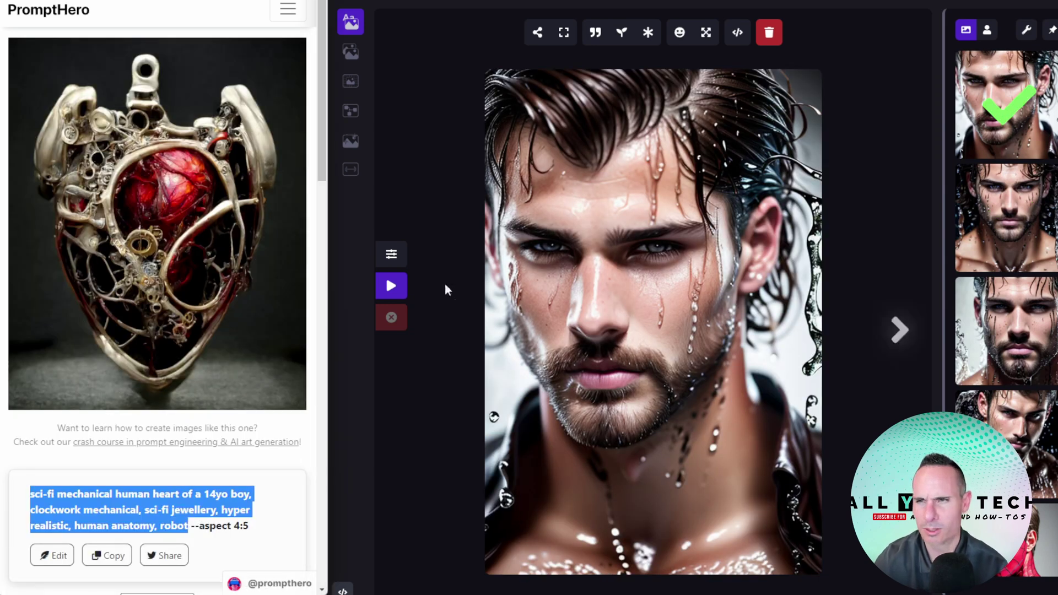
Step: Replace the whole brunette man prompt with the copied sci-fi mechanical human heart prompt and generate the images
left_click(394, 262)
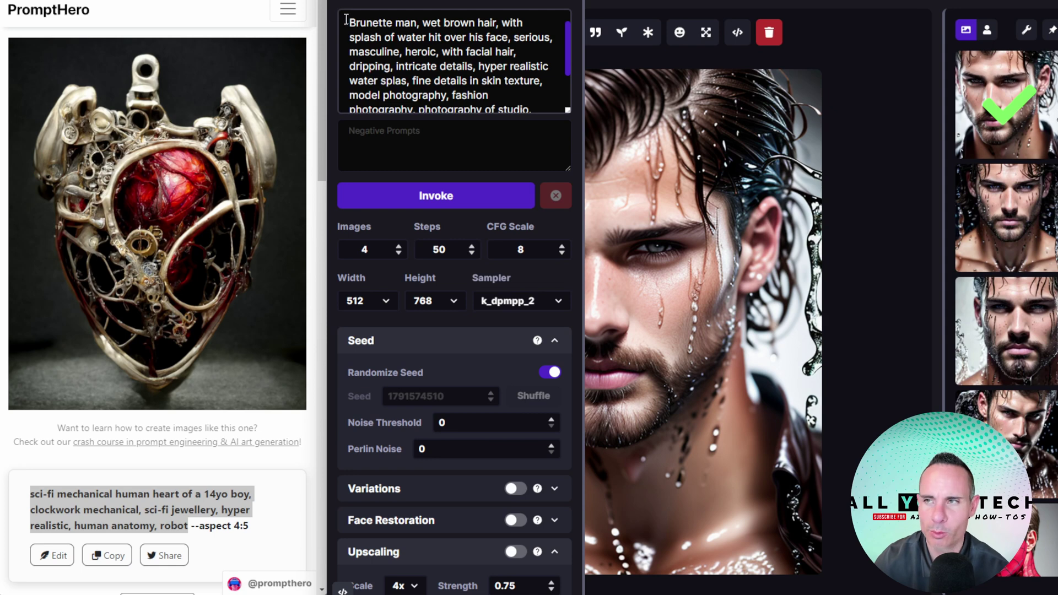
left_click_drag(351, 21, 473, 130)
right_click(449, 31)
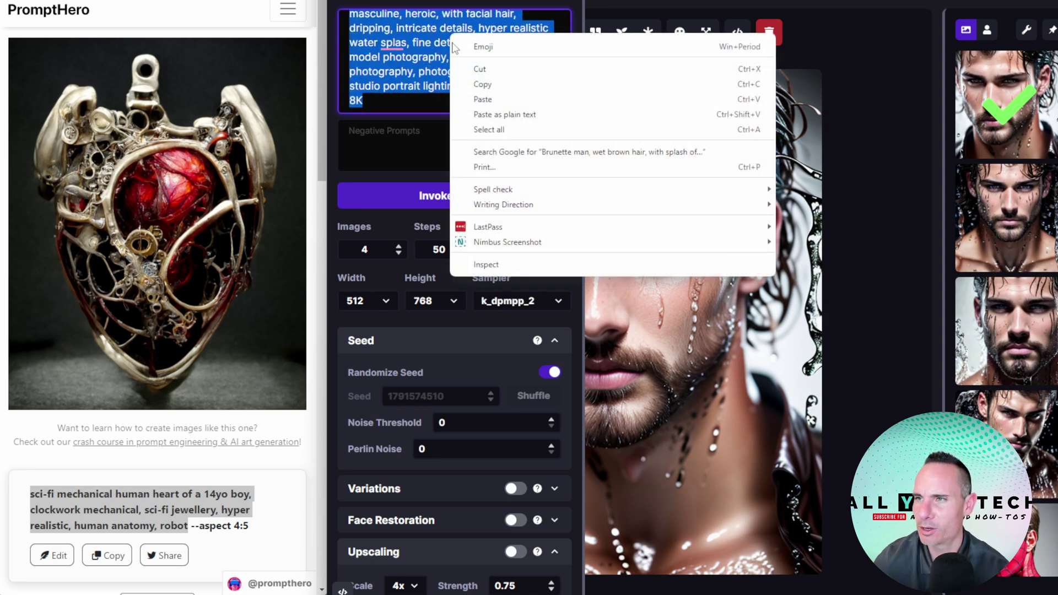
left_click(491, 101)
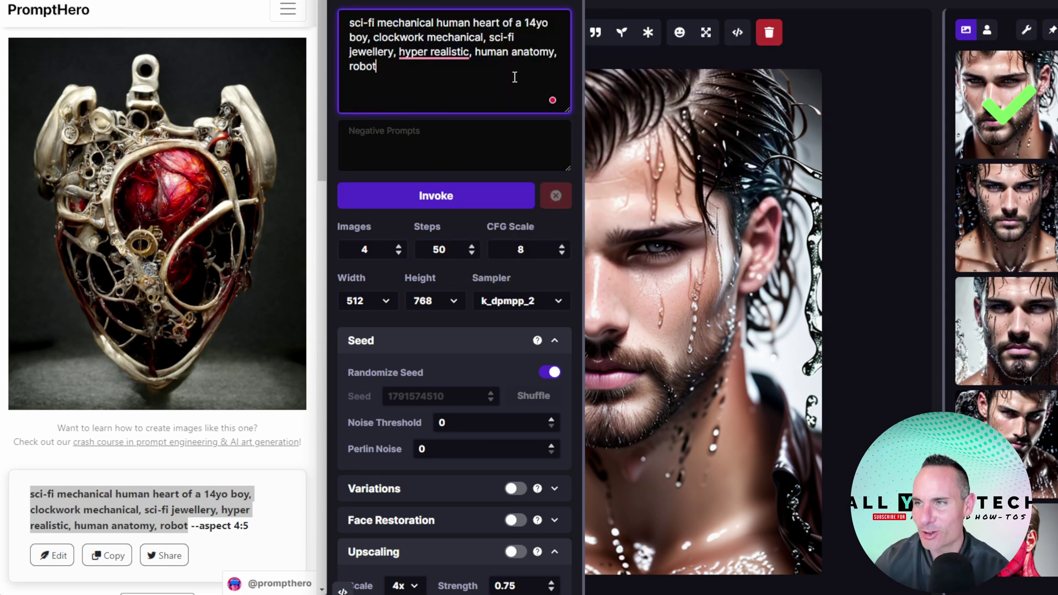
left_click(437, 192)
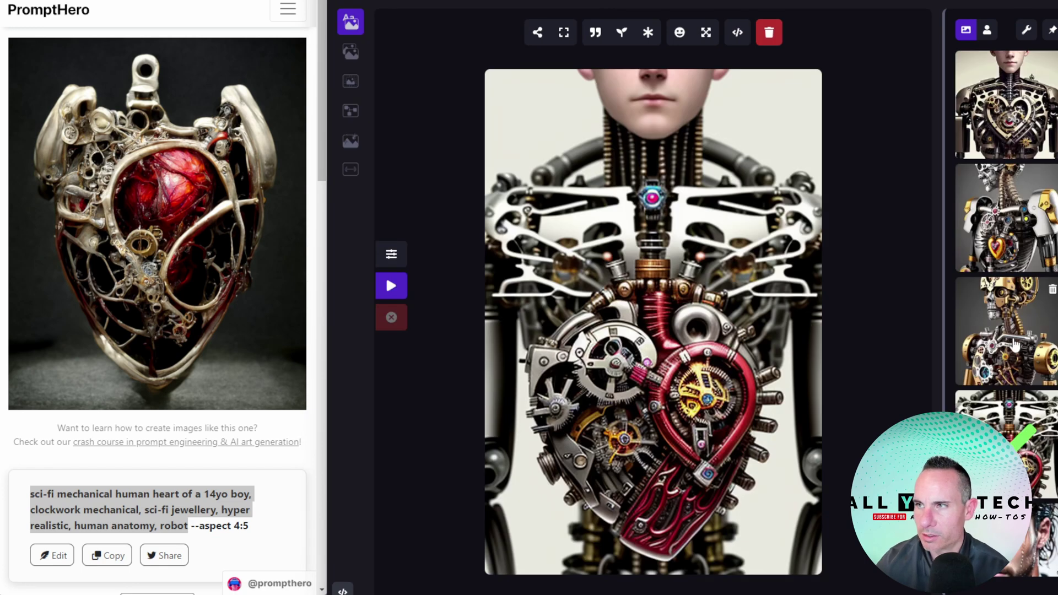
Step: View the remaining mechanical heart images, ending with the boy with the heart-shaped chest, to compare them with the reference image
left_click(1013, 343)
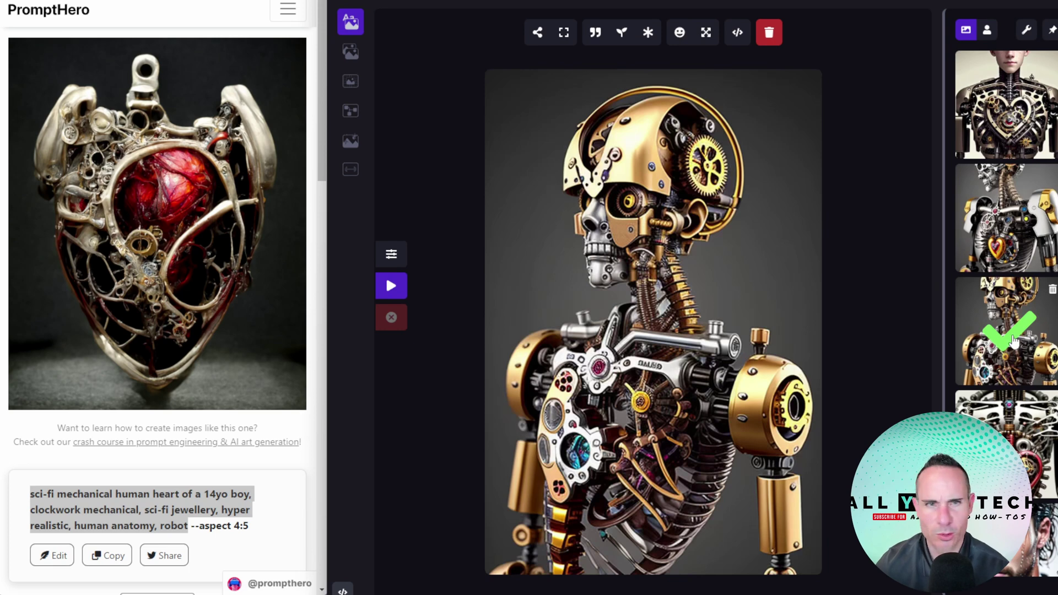
left_click(1018, 237)
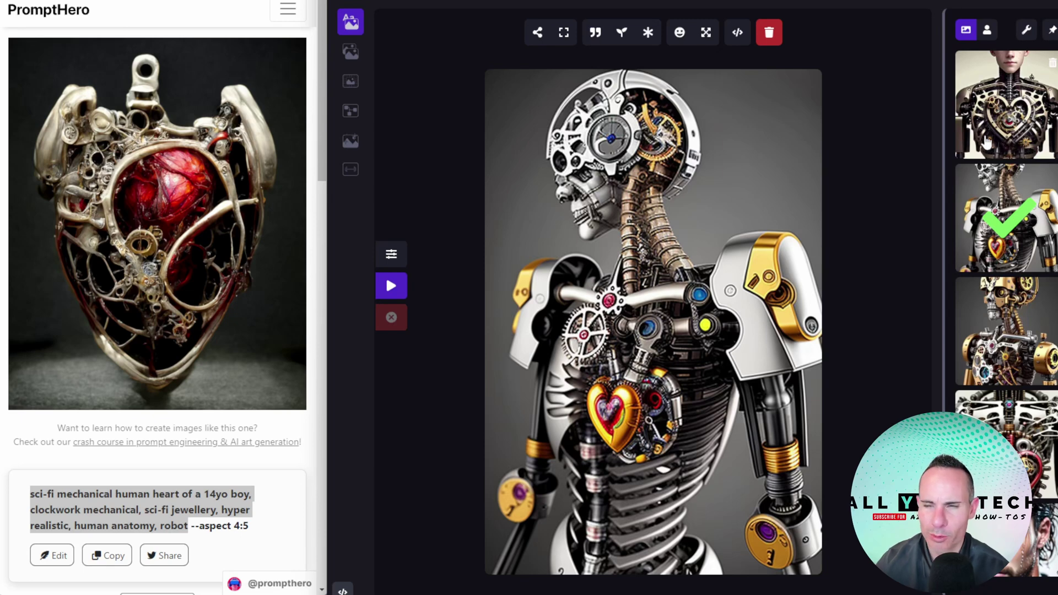
left_click(1008, 125)
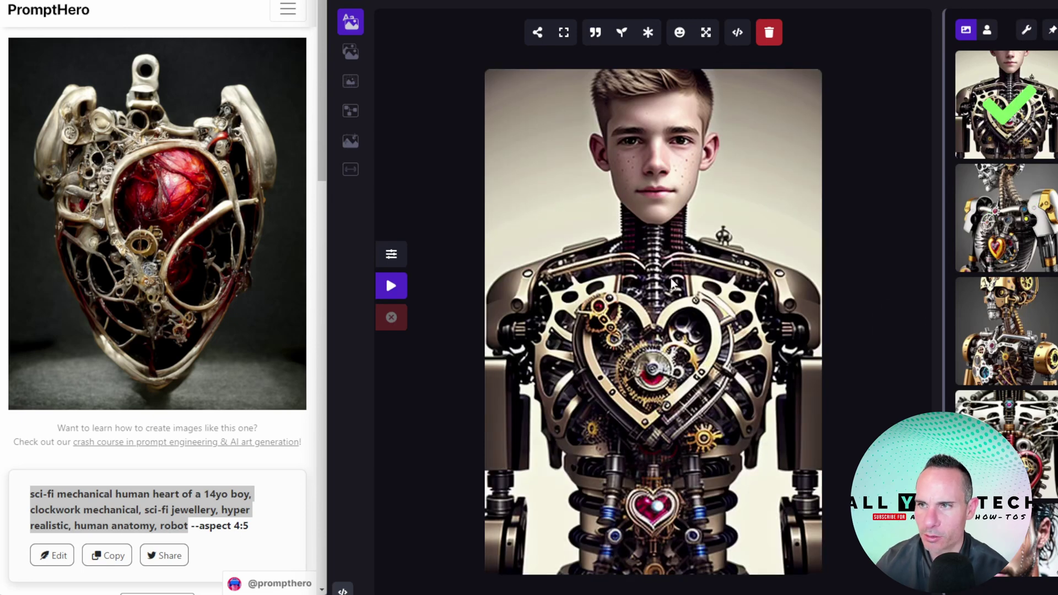
Step: Remove "of a 14yo boy" from the sci-fi mechanical human heart prompt and generate the images again
left_click(391, 254)
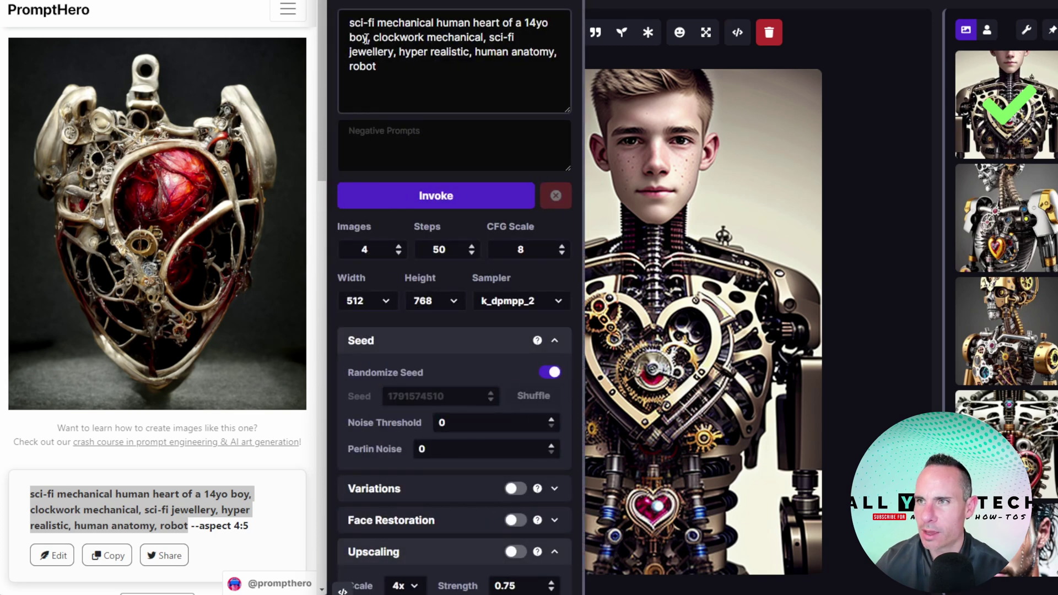
left_click_drag(370, 38, 480, 22)
key("BackSpace")
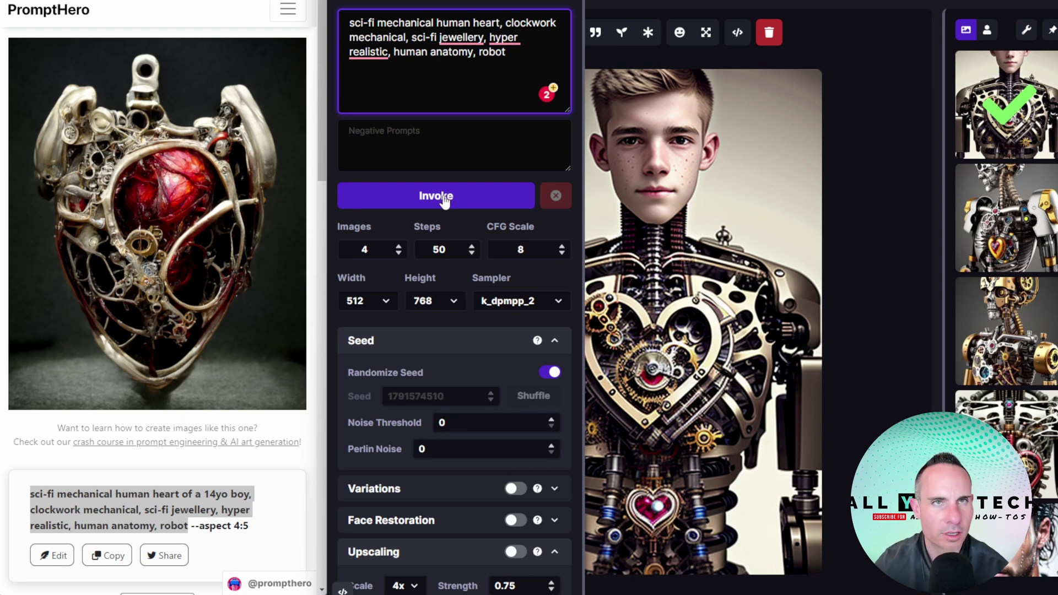
left_click(445, 198)
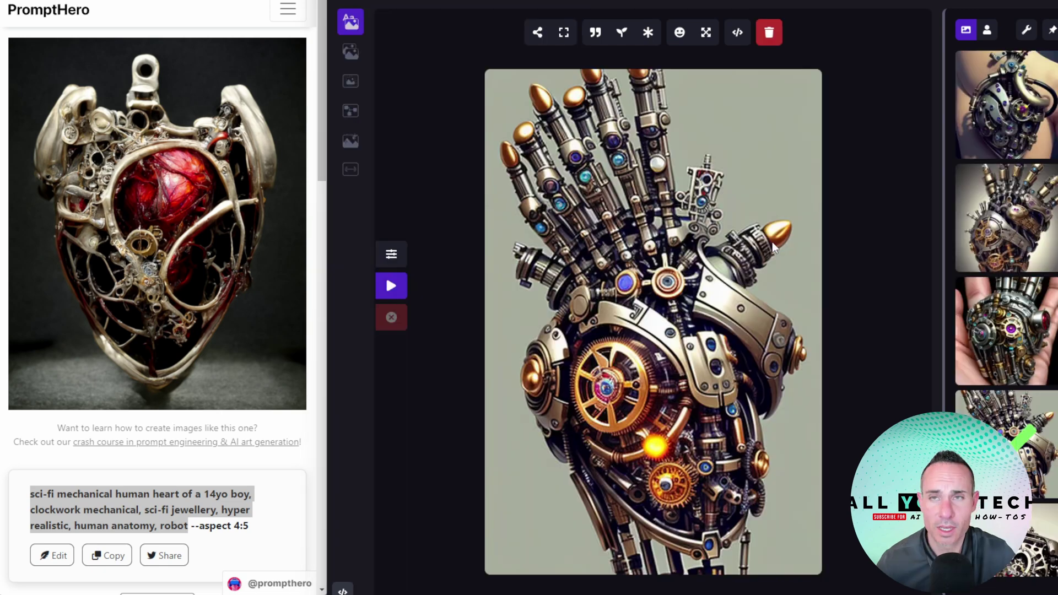
Step: View the newest mechanical heart images, ending with the heart-shaped one on bare skin, to compare them with the reference image
left_click(1015, 330)
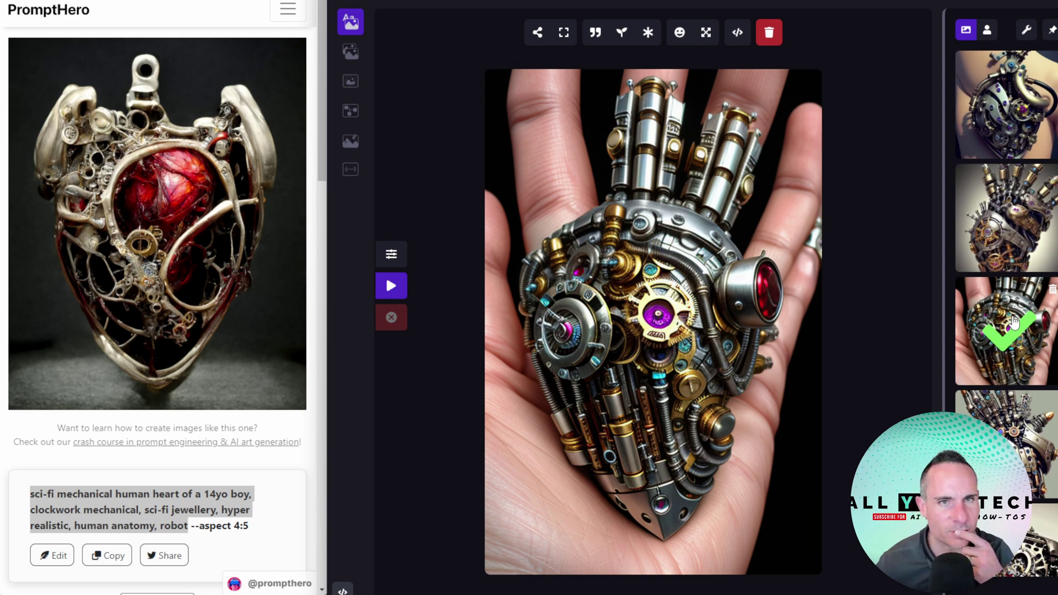
left_click(1032, 235)
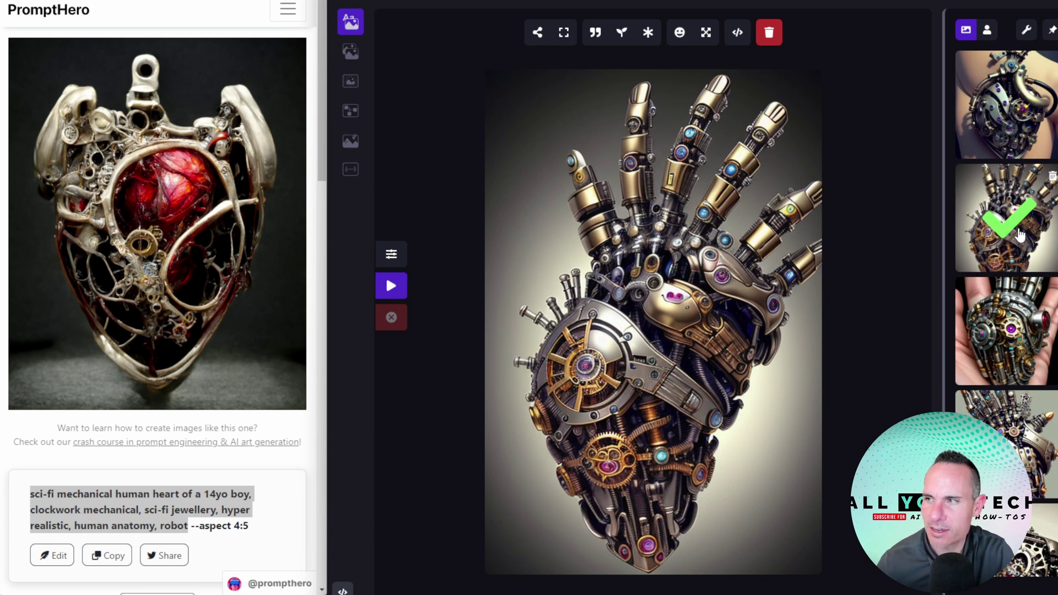
left_click(1018, 119)
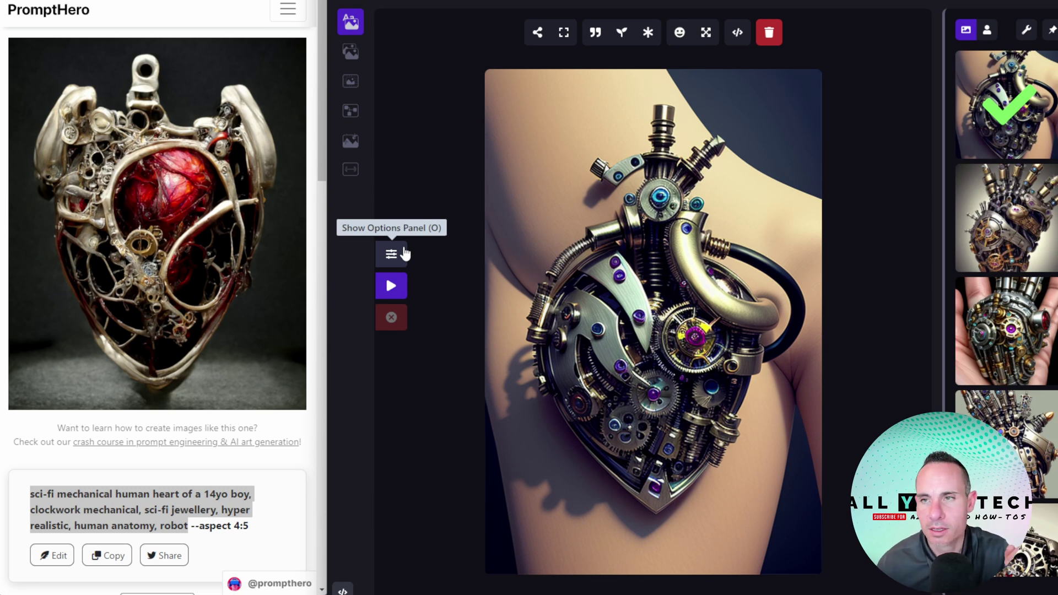
Step: Open the Mount Olympus archway prompt page and select the prompt through "Photorealistic", leaving out the --ar and --q parameters
key("alt+Left")
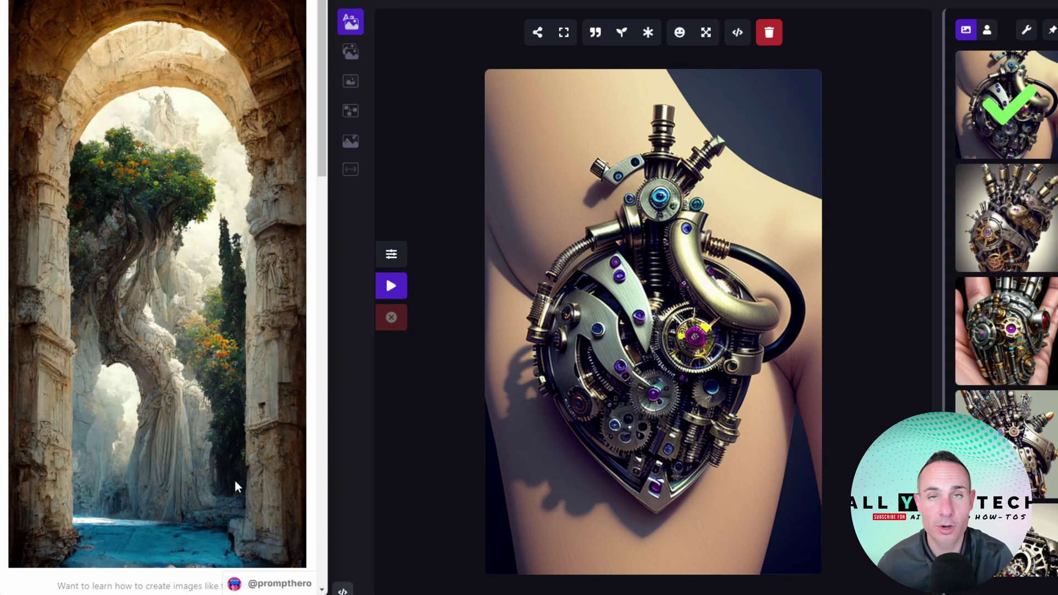
scroll(235, 481, "down", 3)
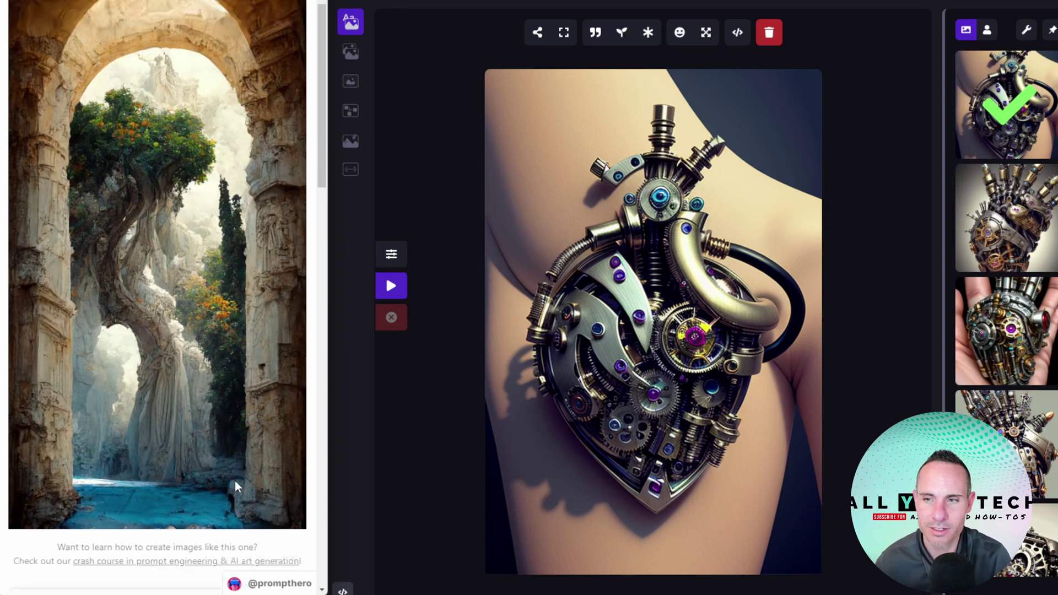
left_click_drag(30, 520, 154, 568)
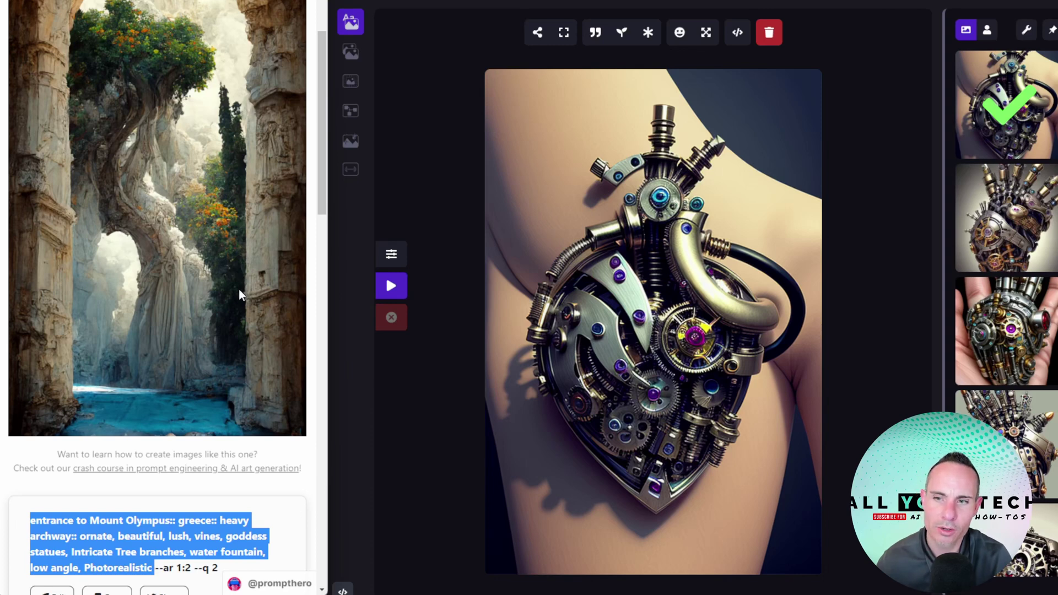
scroll(251, 314, "up", 1)
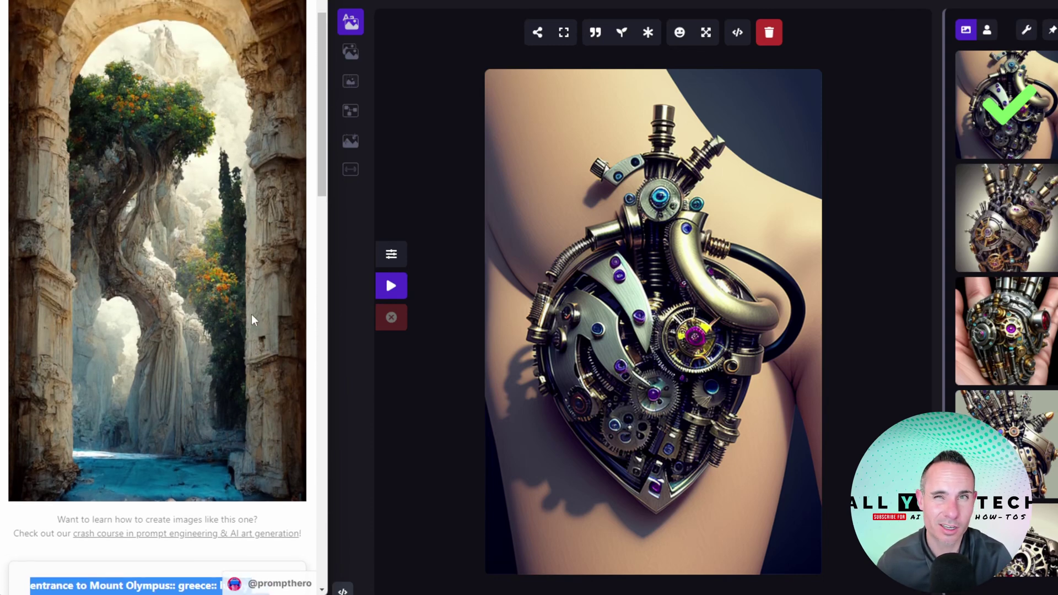
Step: Replace the whole mechanical heart prompt with the copied "entrance to Mount Olympus" prompt and generate the images
left_click(391, 255)
triple_click(400, 31)
right_click(400, 32)
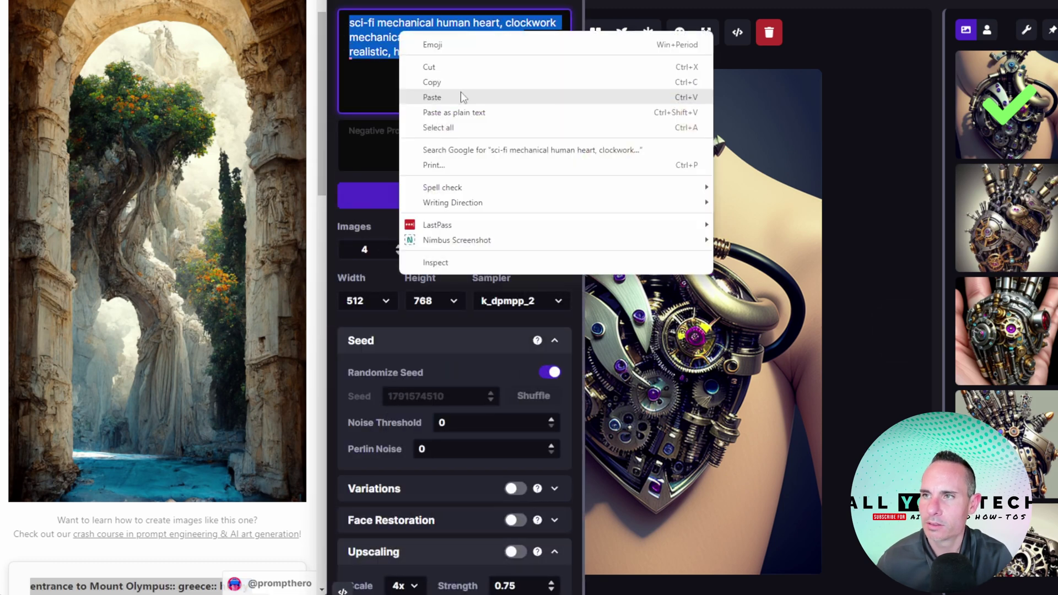
left_click(462, 99)
left_click(430, 204)
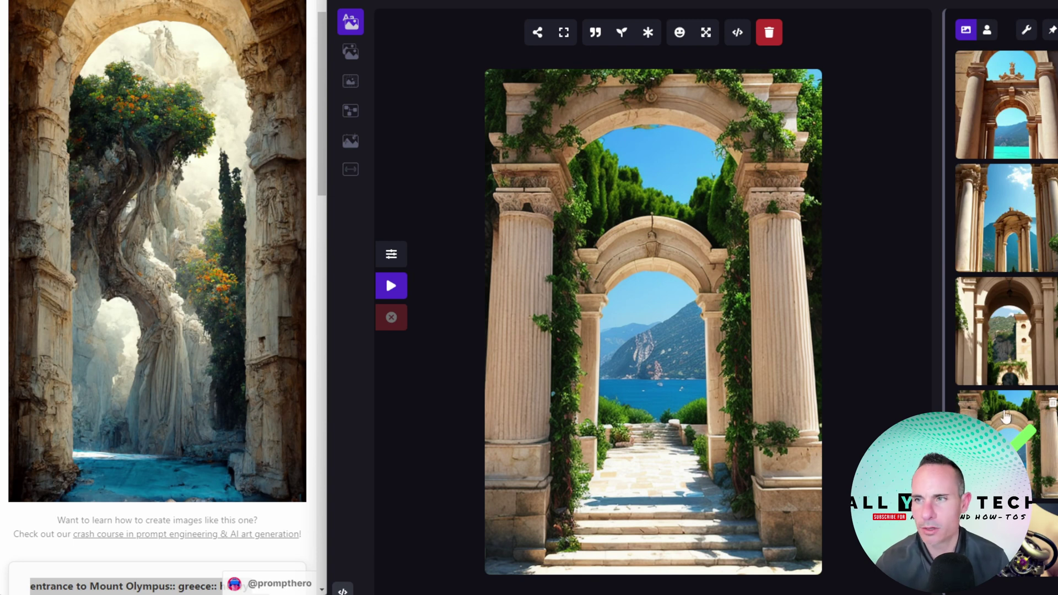
Step: View the generated Mount Olympus archway images one by one to compare them with the reference image
left_click(1009, 349)
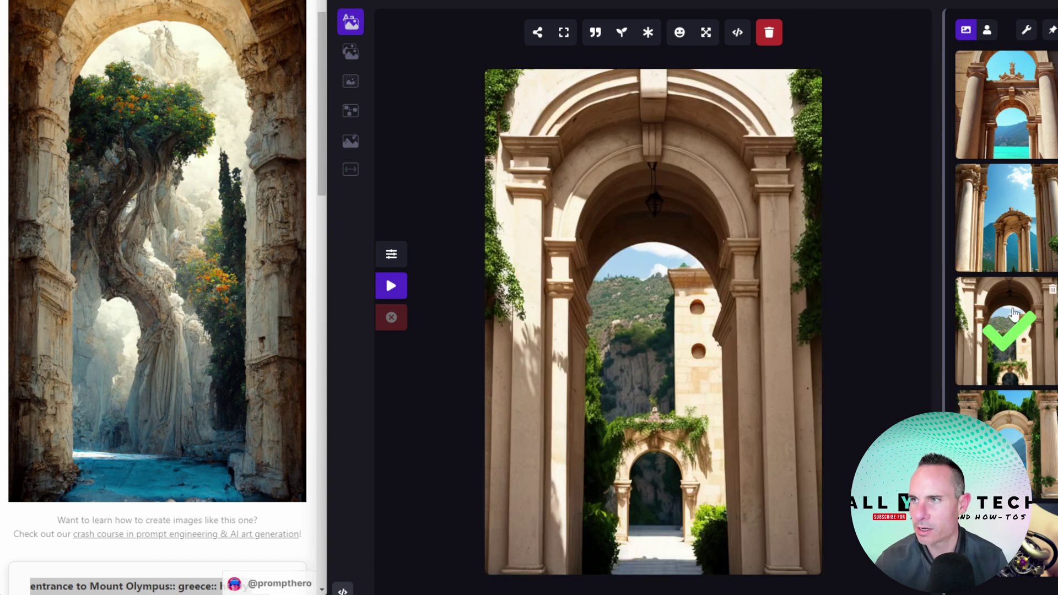
left_click(1008, 246)
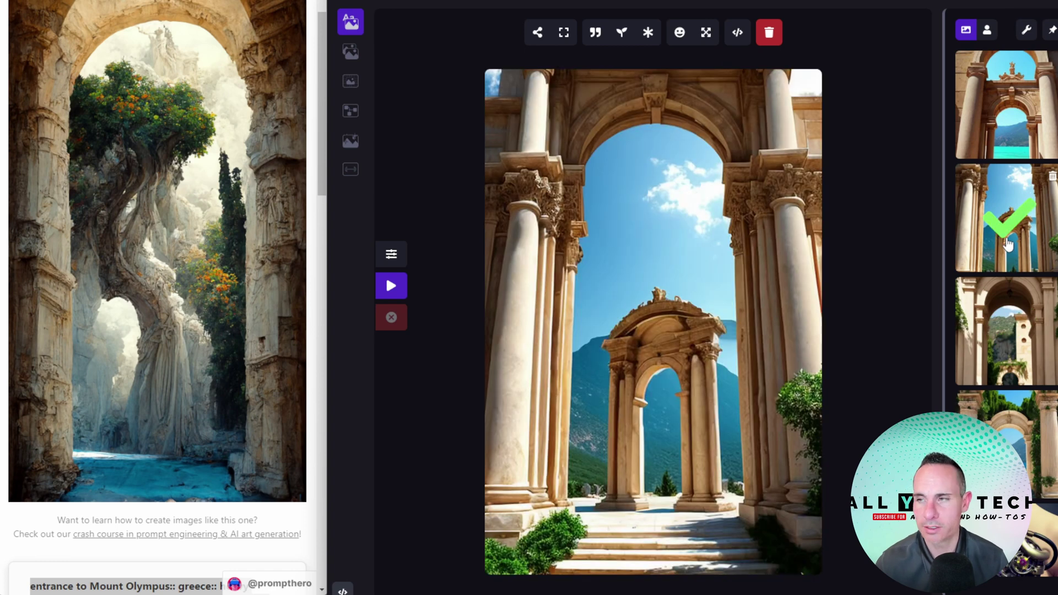
left_click(998, 127)
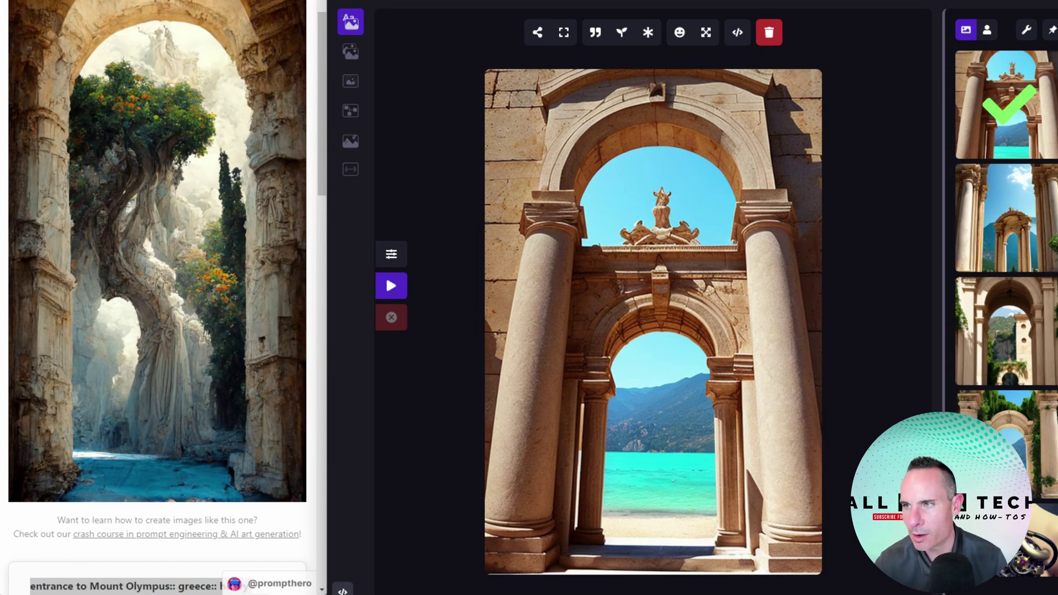
left_click(1016, 237)
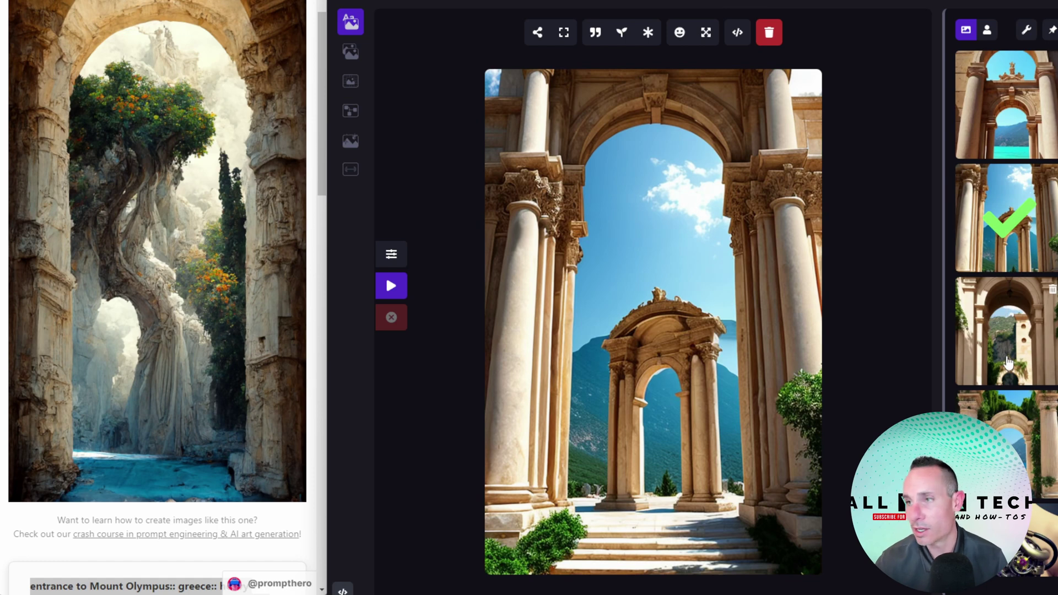
left_click(1008, 363)
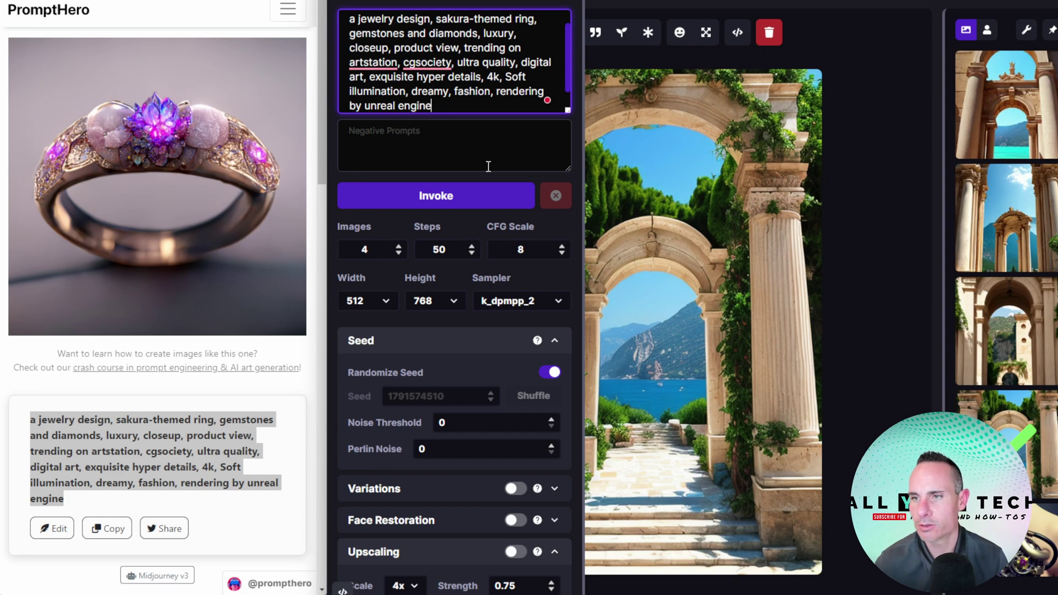
Step: Generate images from the sakura-themed ring jewelry prompt and view each result against the reference ring
left_click(435, 200)
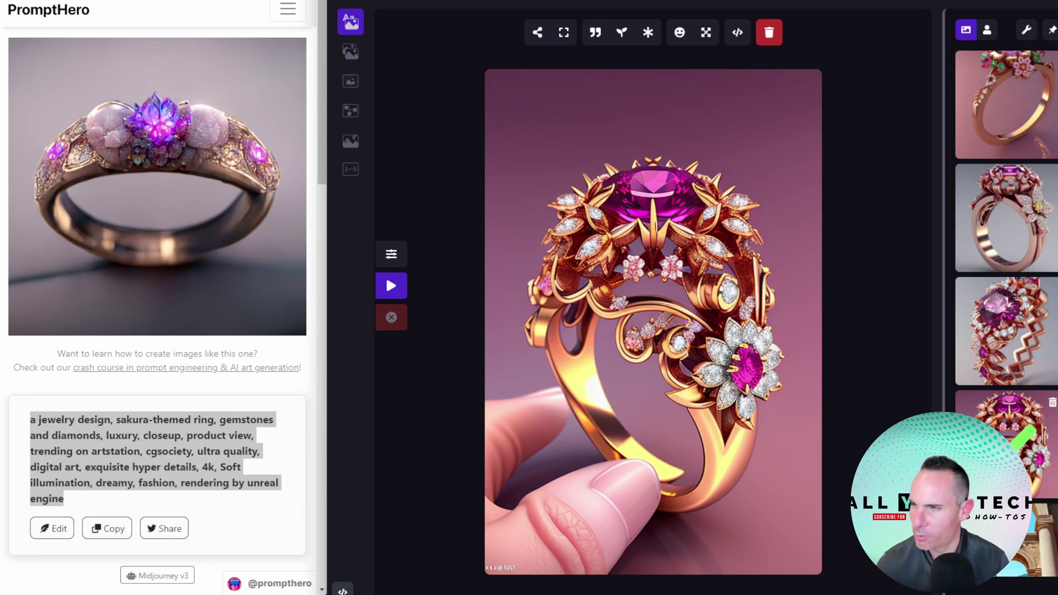
left_click(1006, 362)
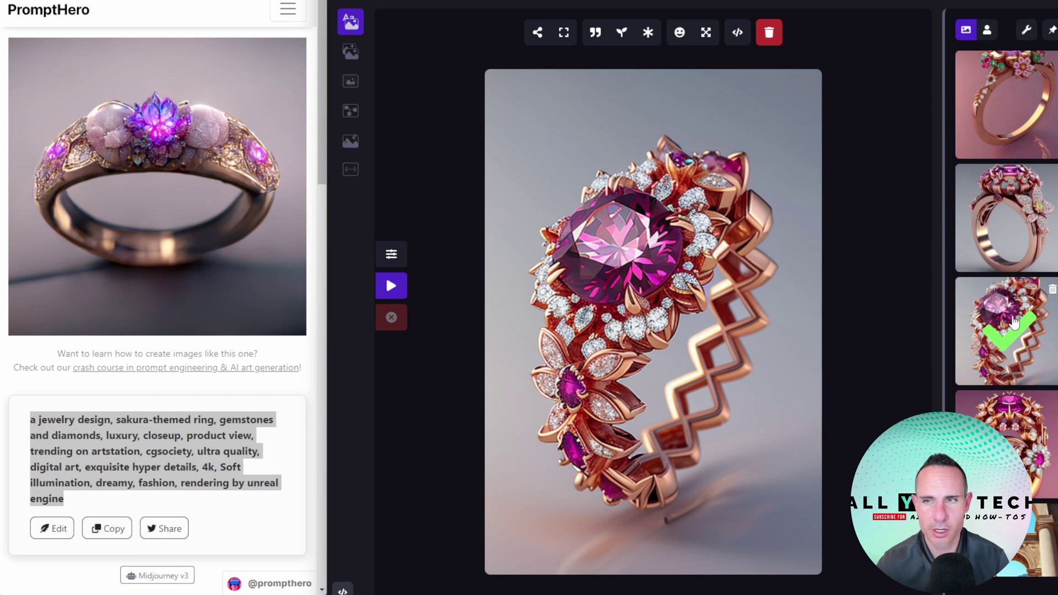
left_click(1006, 234)
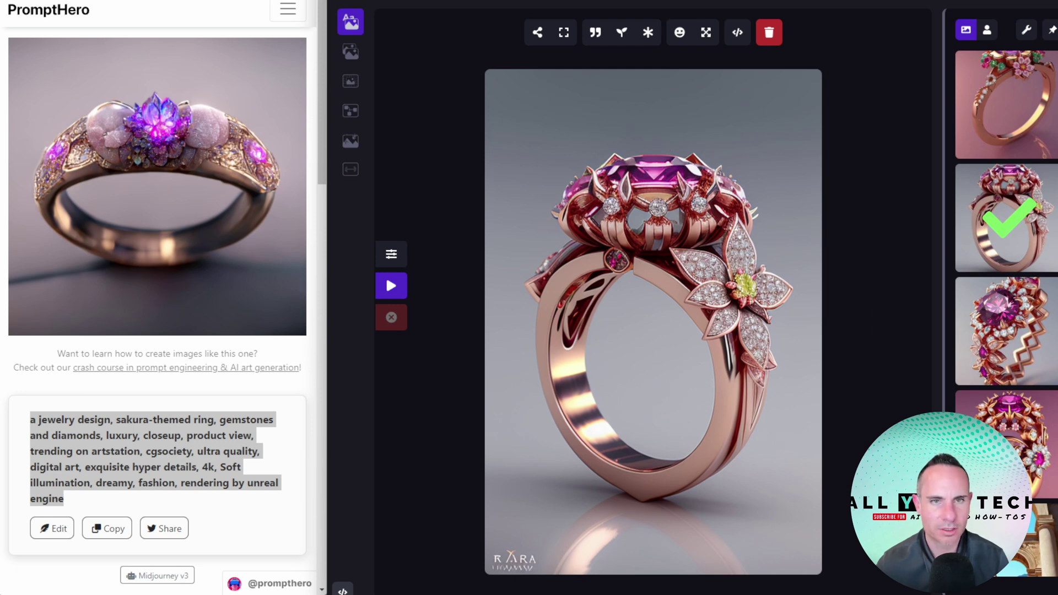
left_click(1019, 124)
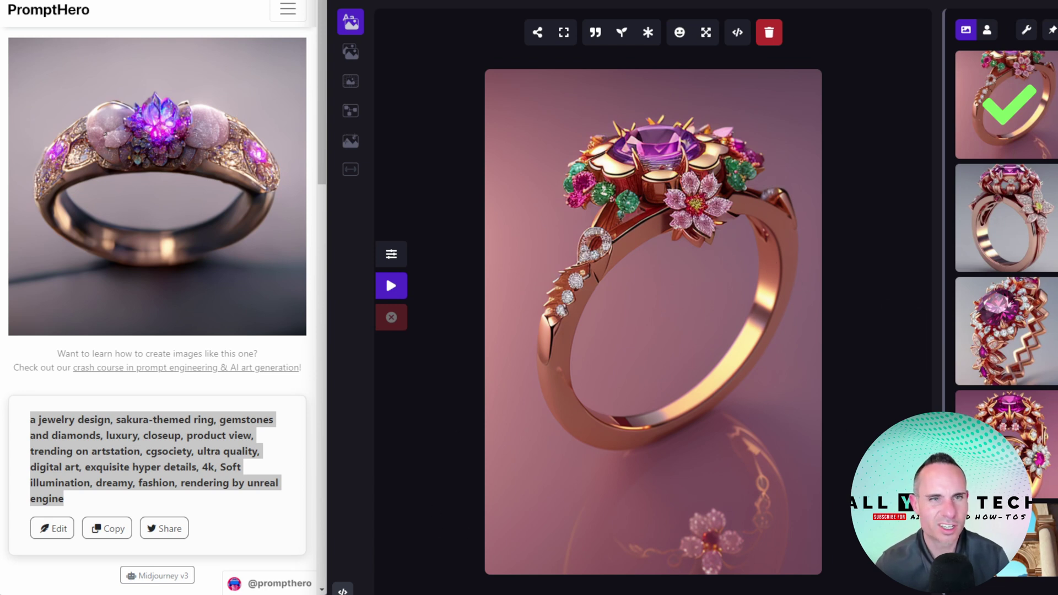
Step: Add "modelshoot style" to the beginning of the sakura-themed ring prompt and generate the images
left_click(393, 254)
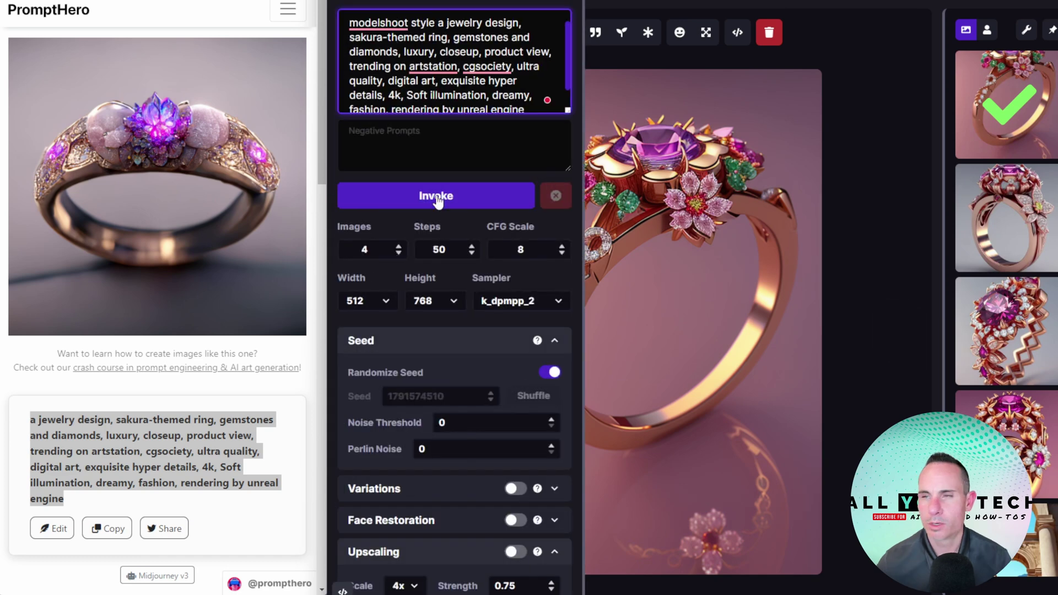
left_click(437, 199)
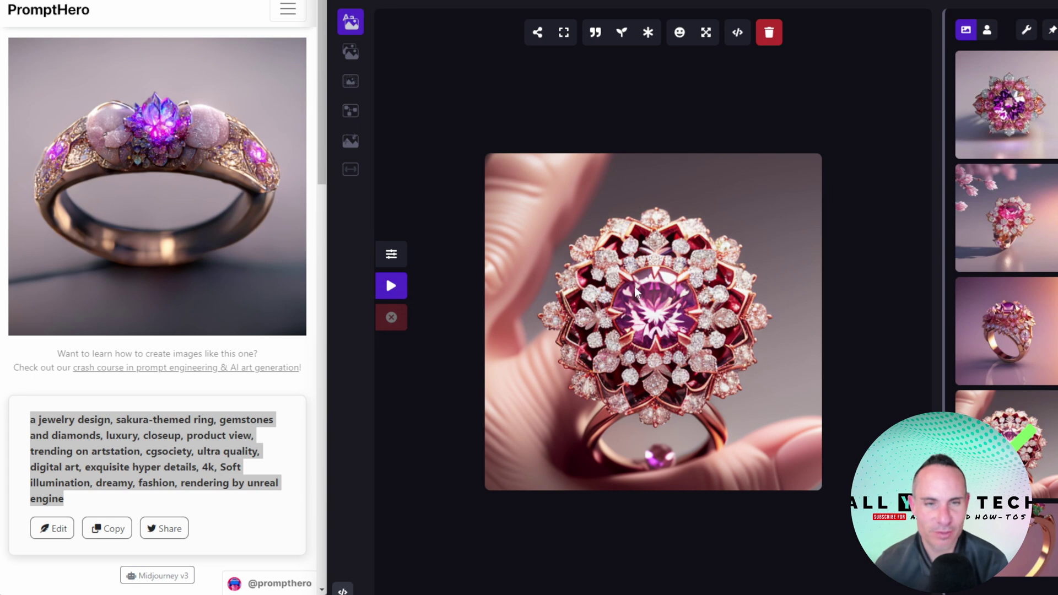
Step: View the remaining square sakura ring images, ending with the front-facing purple gemstone flower, to compare them with the reference ring
left_click(1012, 339)
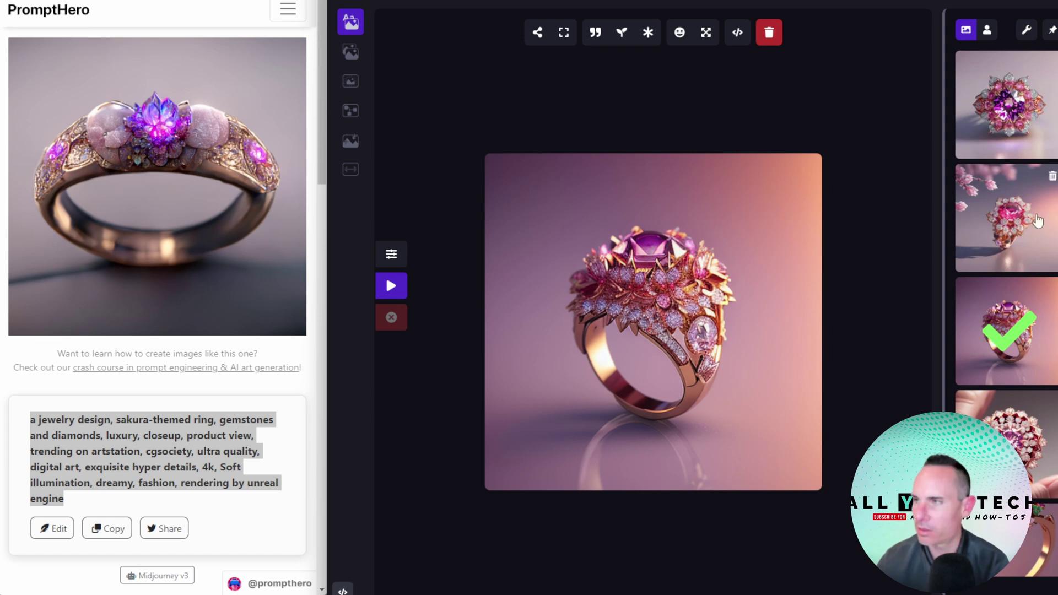
left_click(1007, 234)
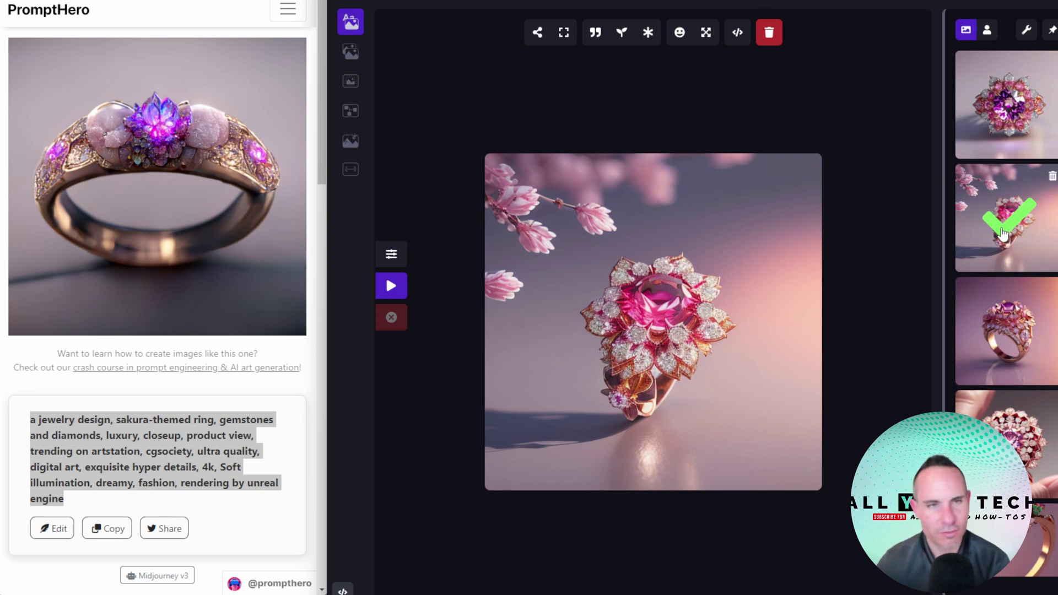
left_click(1005, 119)
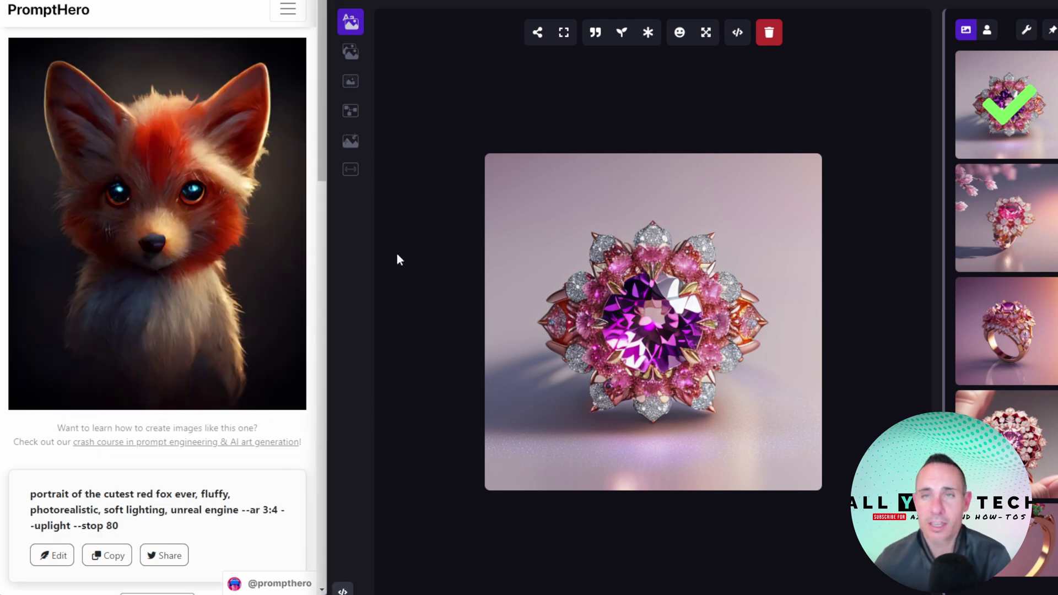
Step: Replace the whole ring prompt with "portrait of the cutest red fox ever, fluffy, photorealistic, soft lighting, unreal engine" and generate the images
key("o")
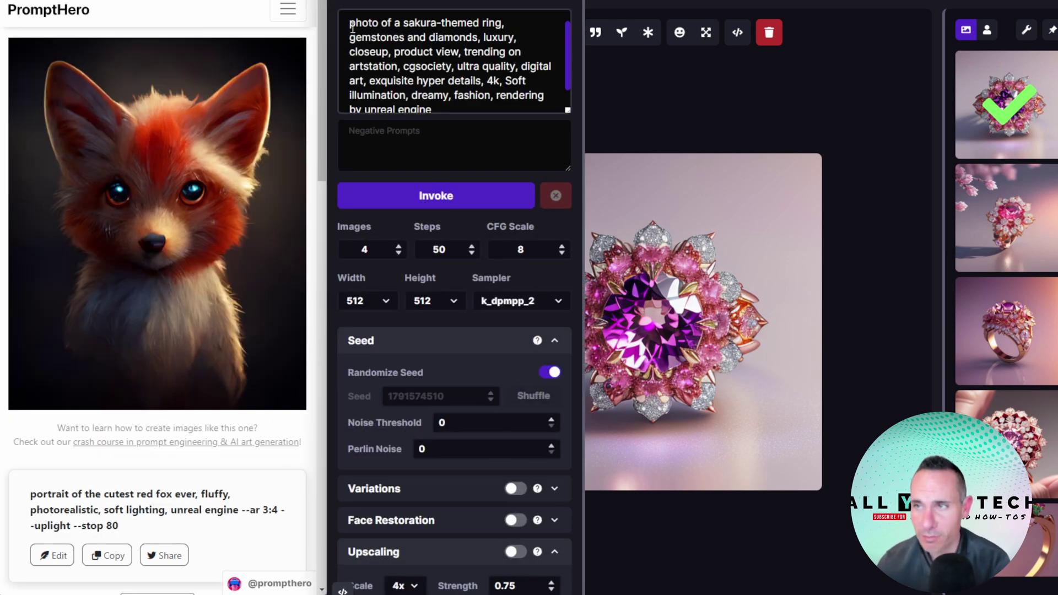
left_click_drag(353, 27, 507, 114)
right_click(405, 23)
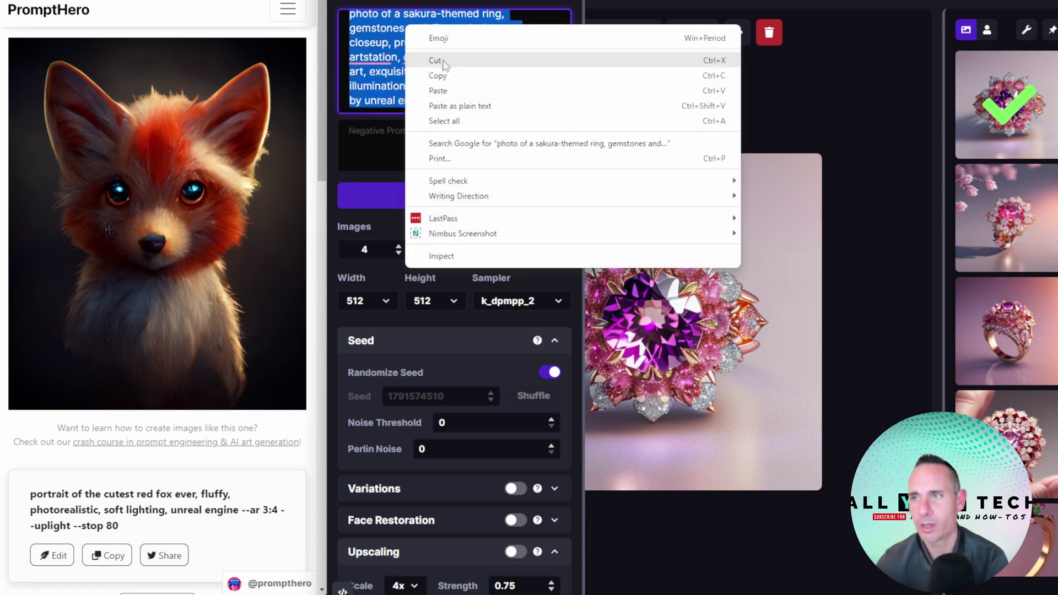
left_click(438, 90)
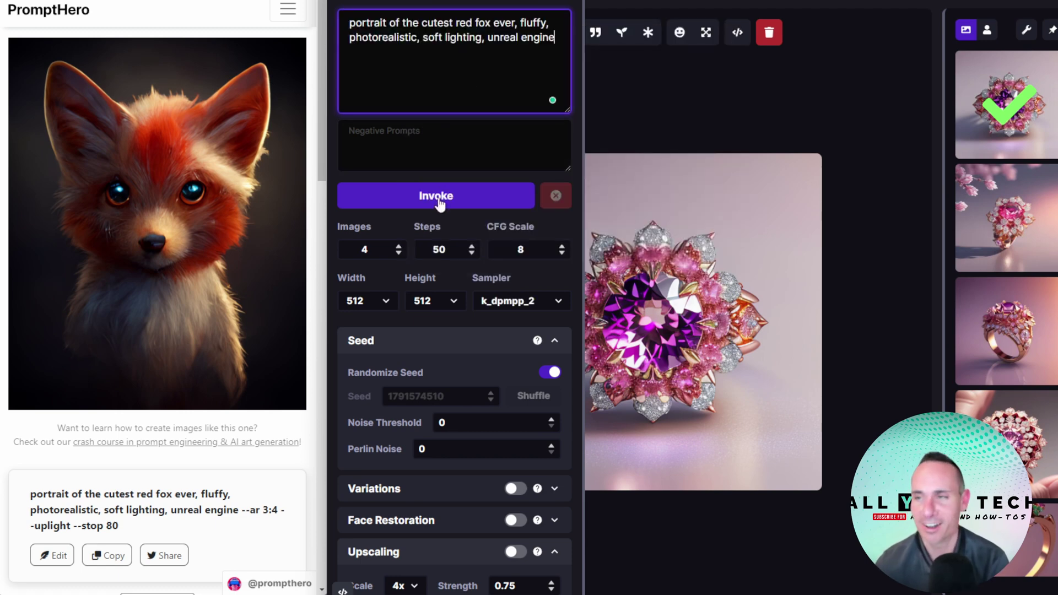
left_click(435, 196)
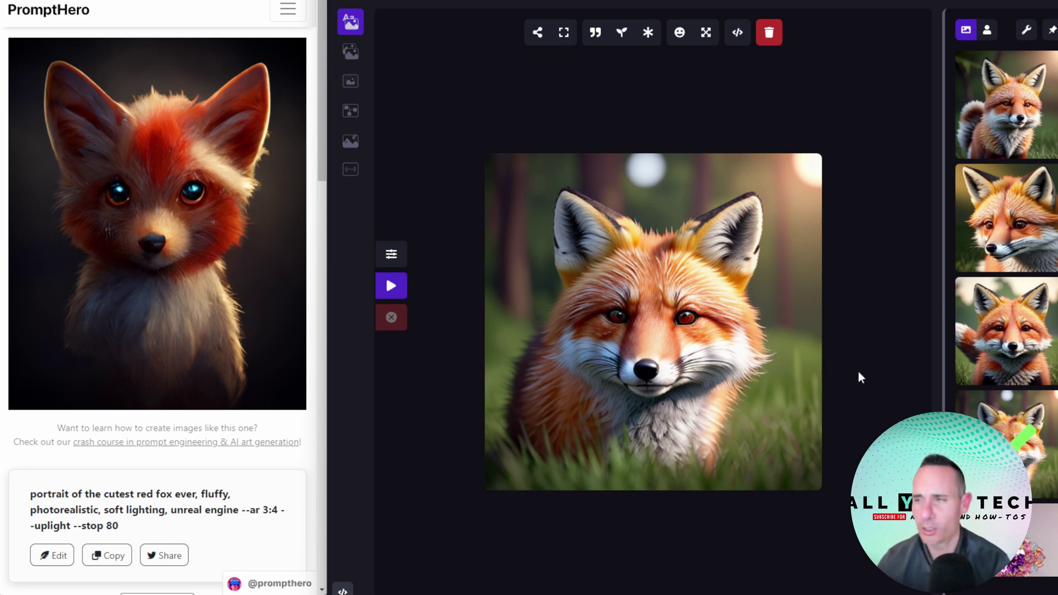
Step: View two more of the generated red fox portraits to compare them with the reference fox
left_click(1013, 342)
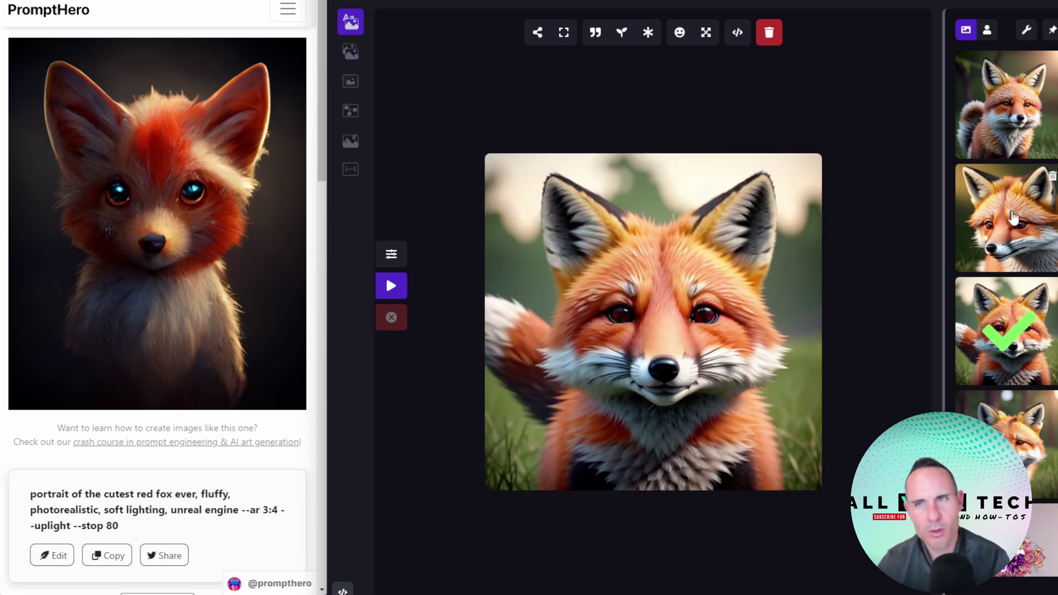
left_click(1014, 218)
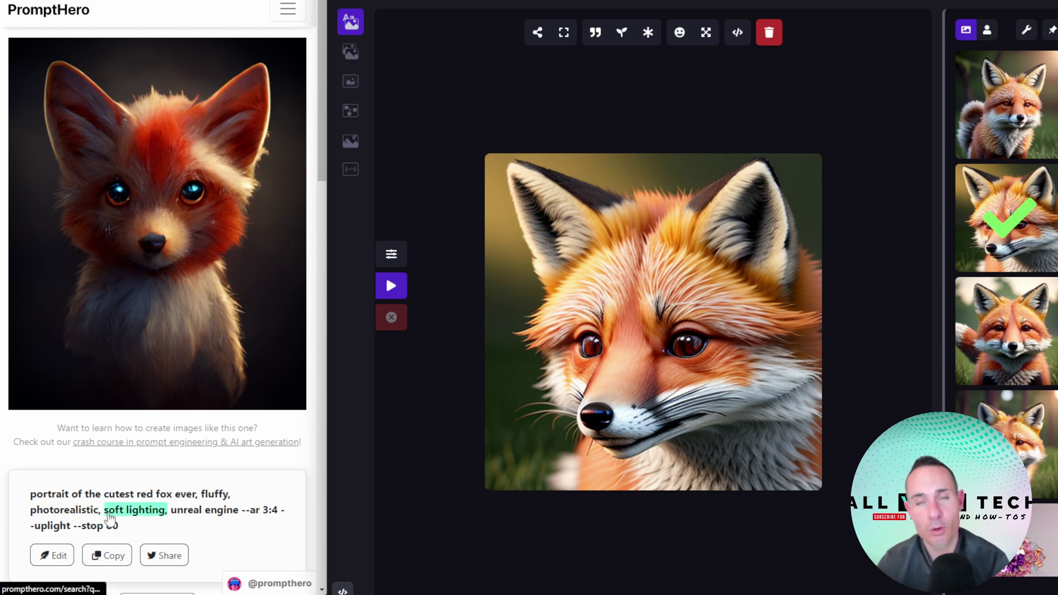
Step: View the sitting fox with the curled tail and the fox among forest grass to compare them with the reference
left_click(1033, 128)
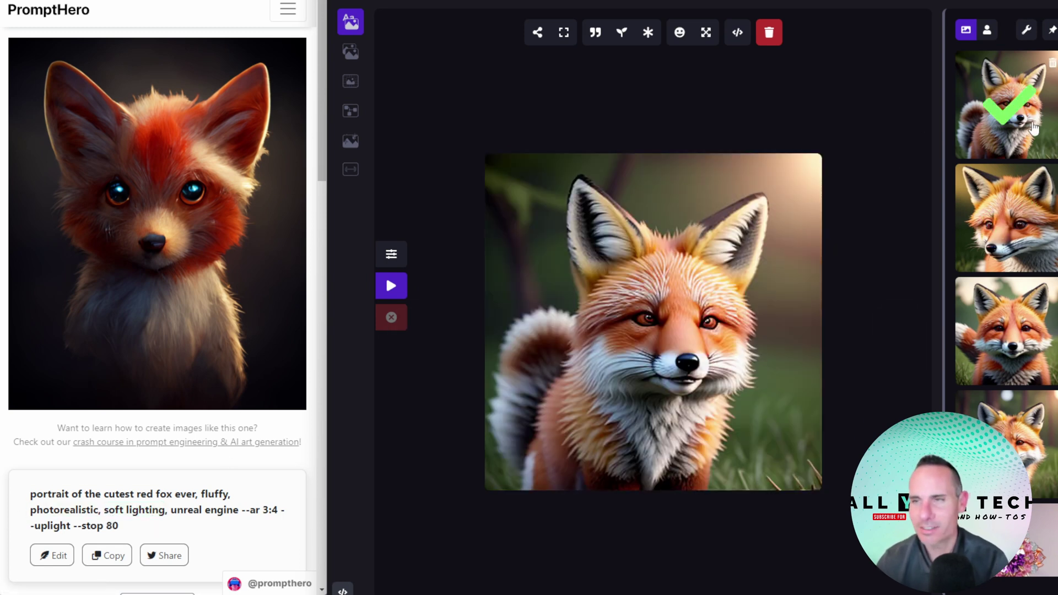
left_click(1012, 438)
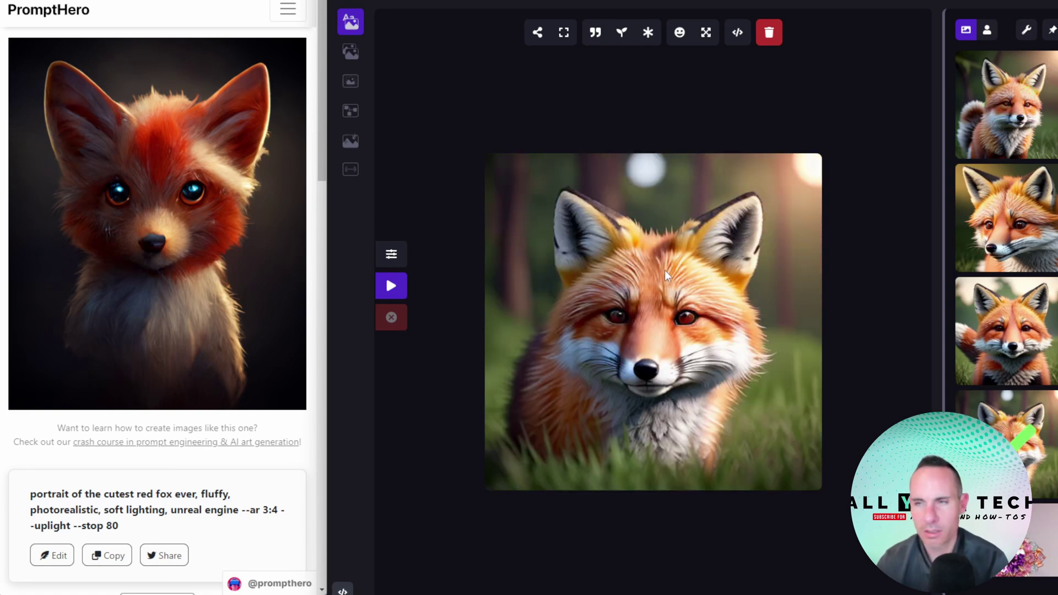
Step: Remove "photorealistic", "soft lighting" and "unreal engine" from the red fox prompt and generate new images
left_click(391, 254)
double_click(415, 37)
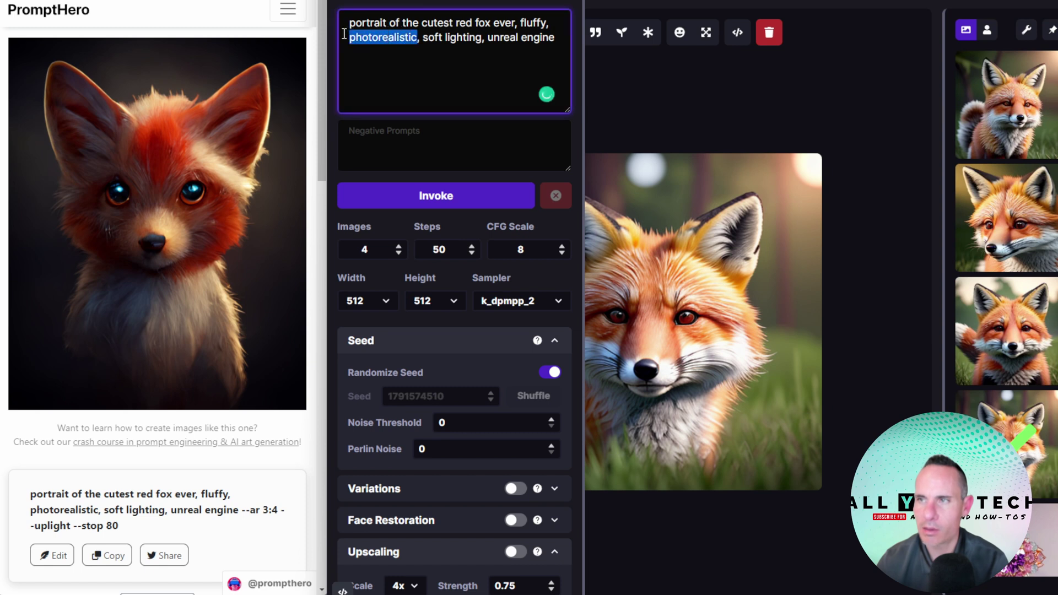
key("BackSpace")
left_click_drag(487, 37, 415, 37)
key("BackSpace")
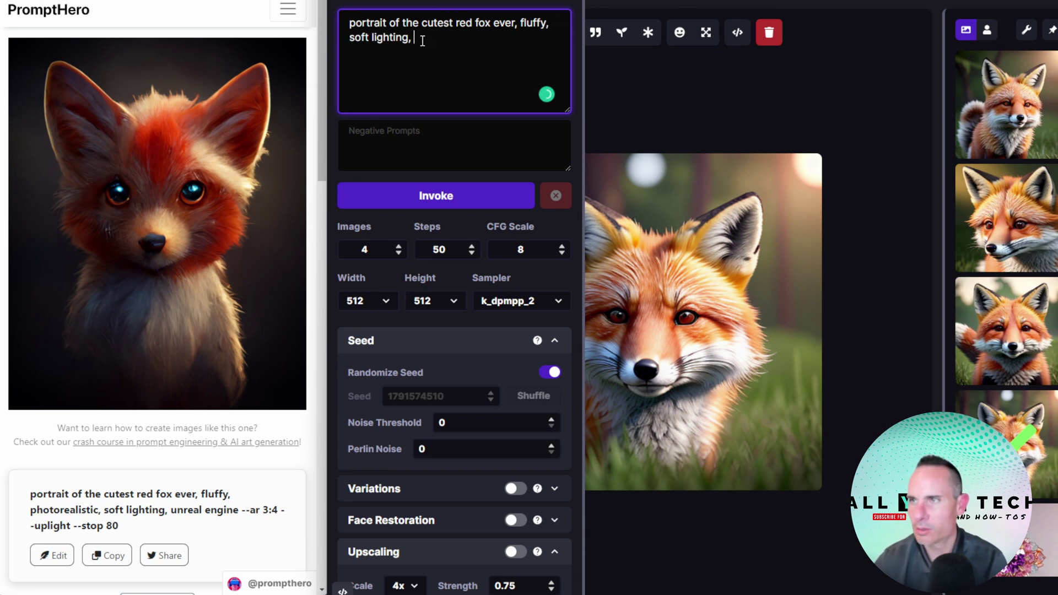
left_click_drag(423, 39, 336, 31)
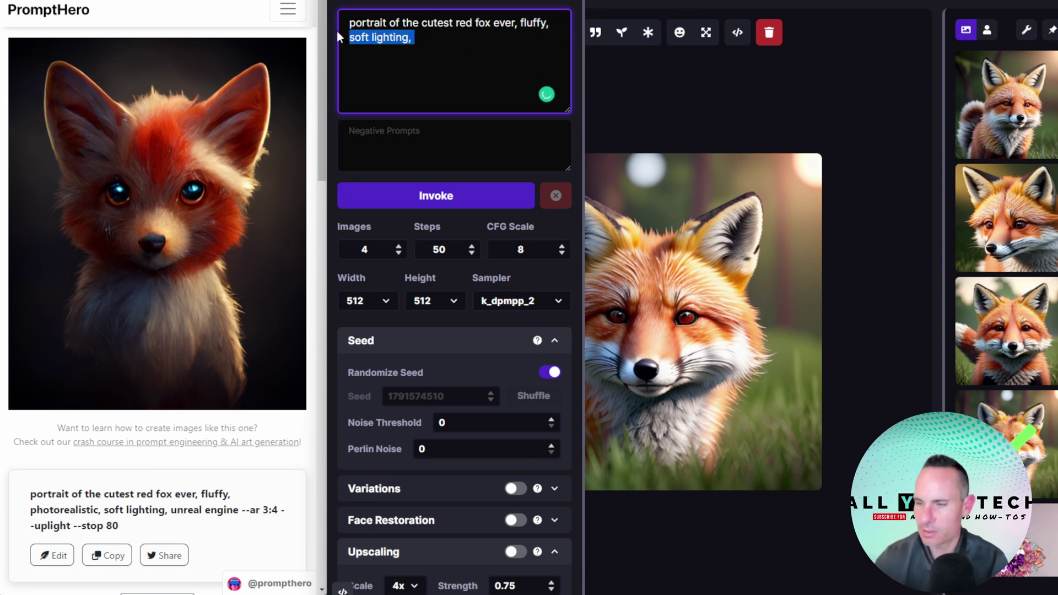
key("BackSpace")
key("BackSpace")
key("BackSpace")
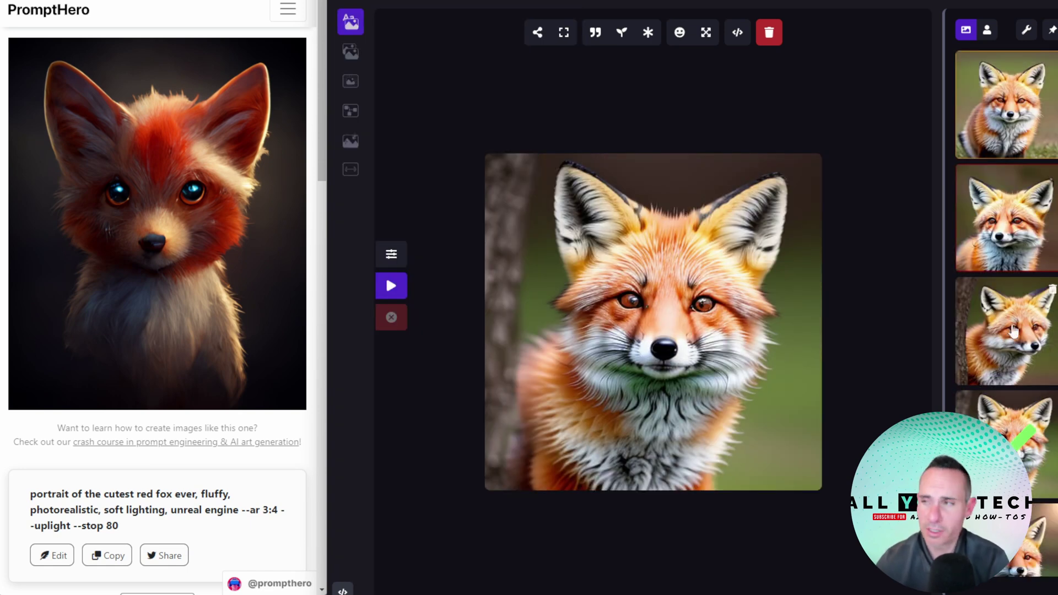
Step: View the three newest fox images generated from the shortened prompt to compare them with the reference fox
left_click(1012, 333)
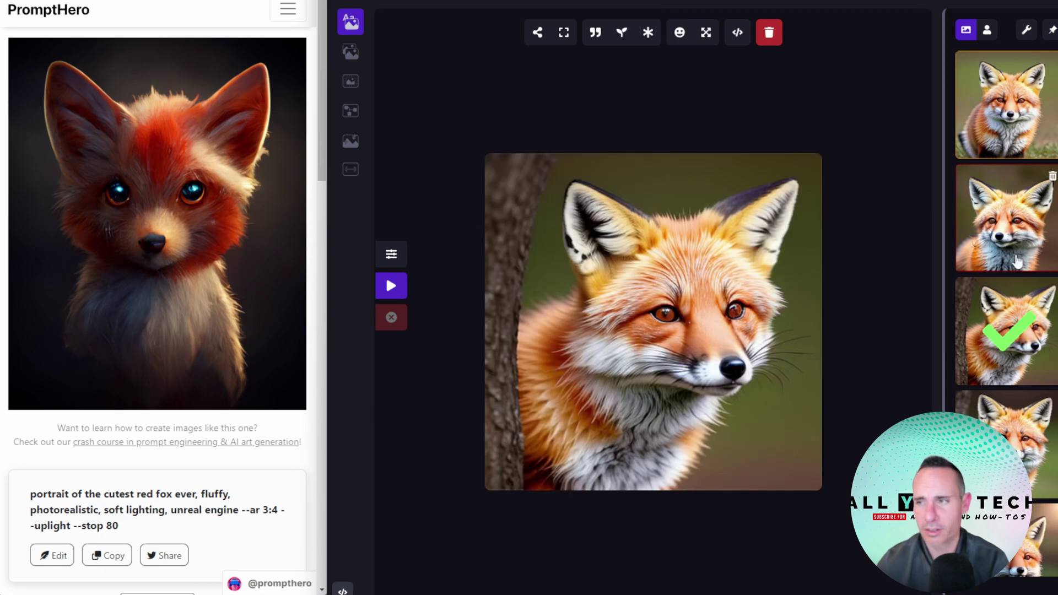
left_click(1008, 223)
left_click(1006, 127)
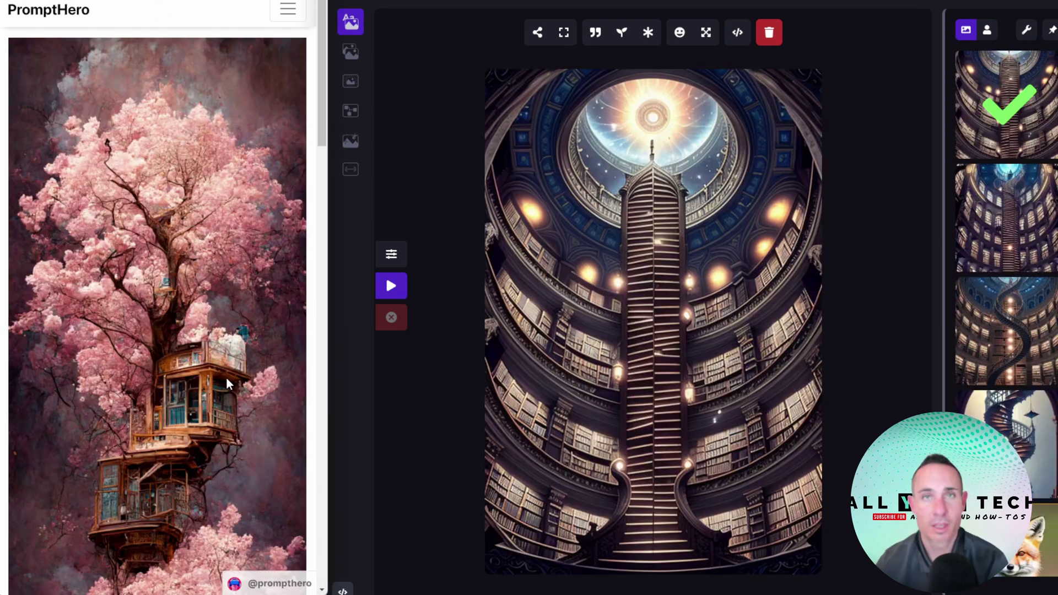
Step: Select the cherry blossom tree house prompt text on PromptHero from its beginning through "photographic", leaving out the trailing Midjourney parameters
scroll(225, 377, "down", 3)
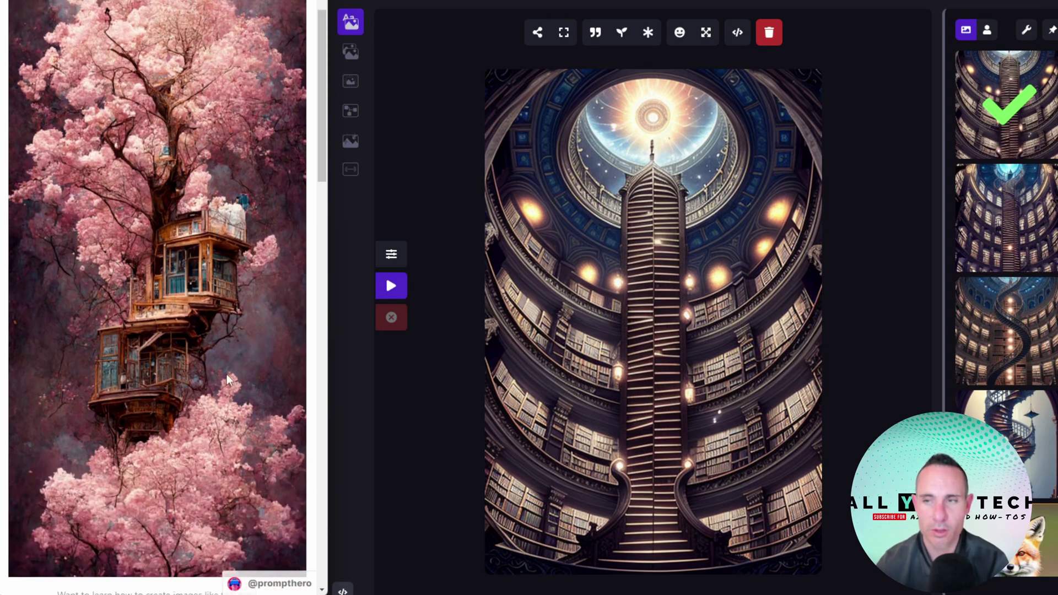
scroll(226, 372, "down", 3)
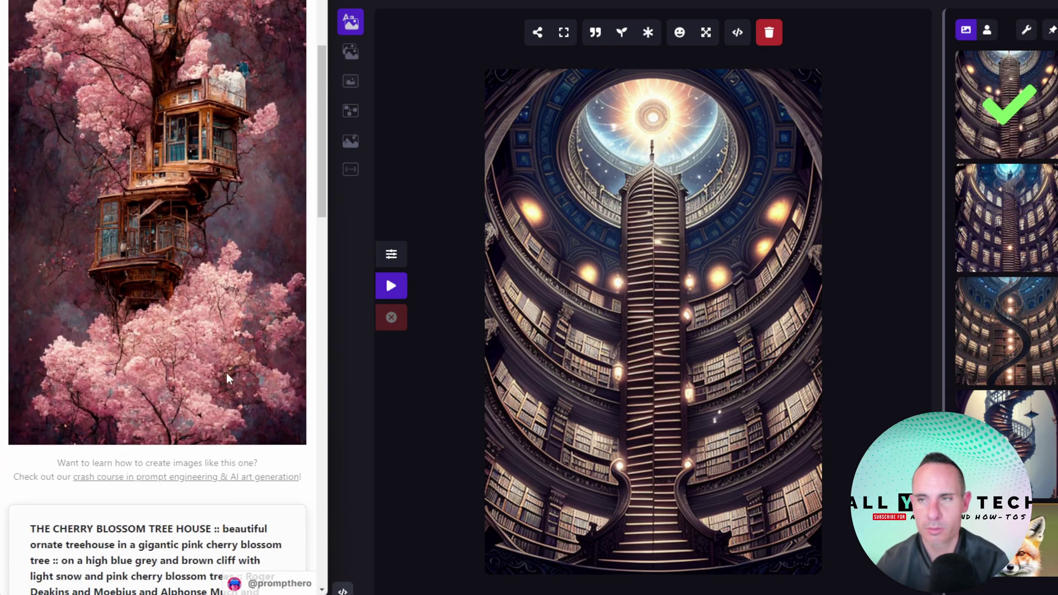
scroll(195, 445, "down", 4)
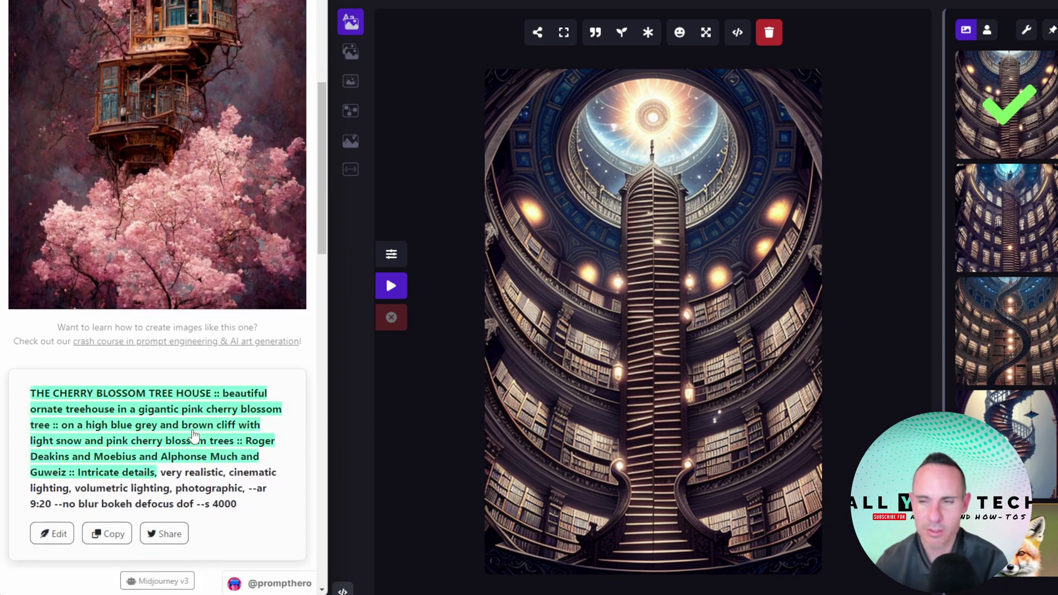
left_click_drag(20, 333, 244, 427)
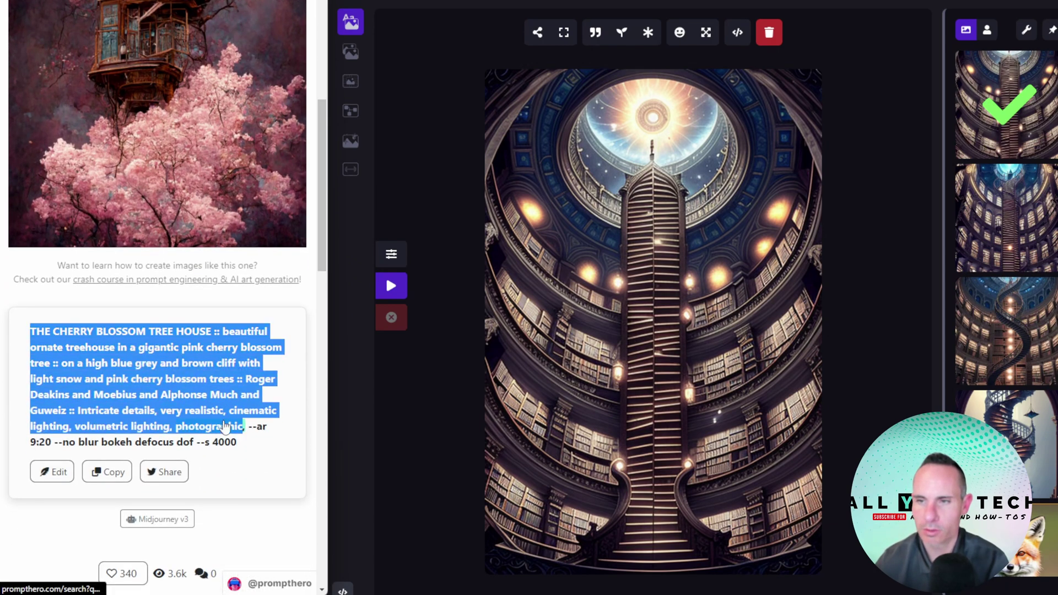